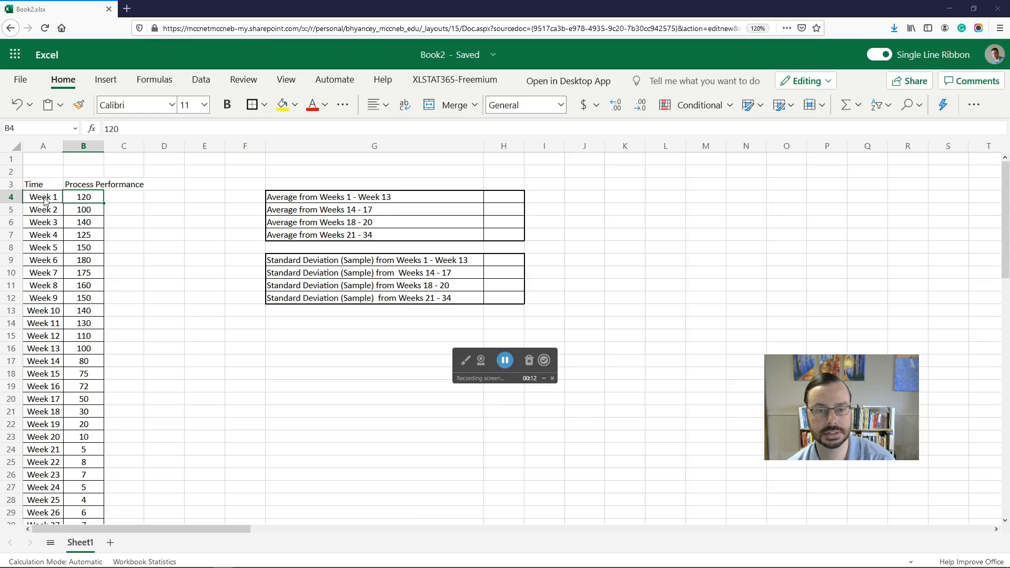
scroll(53, 237, "down", 5)
scroll(52, 237, "up", 5)
scroll(61, 273, "down", 5)
scroll(60, 274, "up", 5)
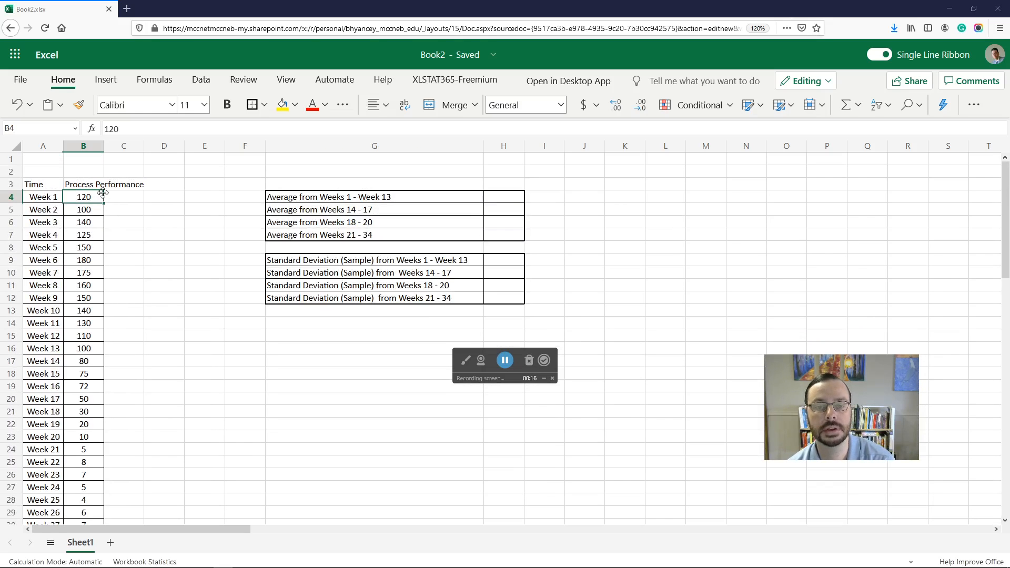
scroll(89, 287, "down", 5)
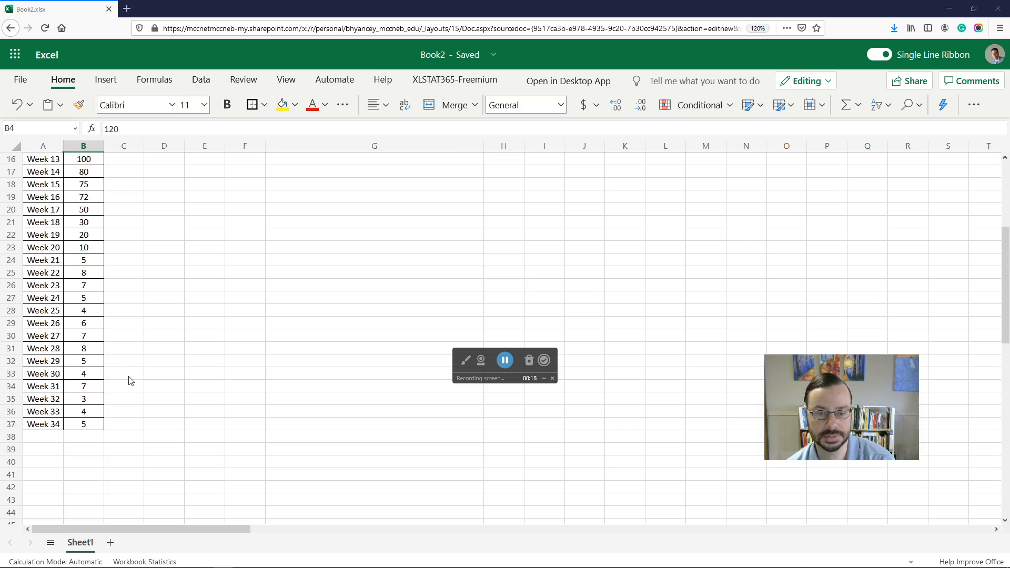
scroll(130, 381, "up", 5)
Step: Rename the column B header as Viscosity
left_click(79, 181)
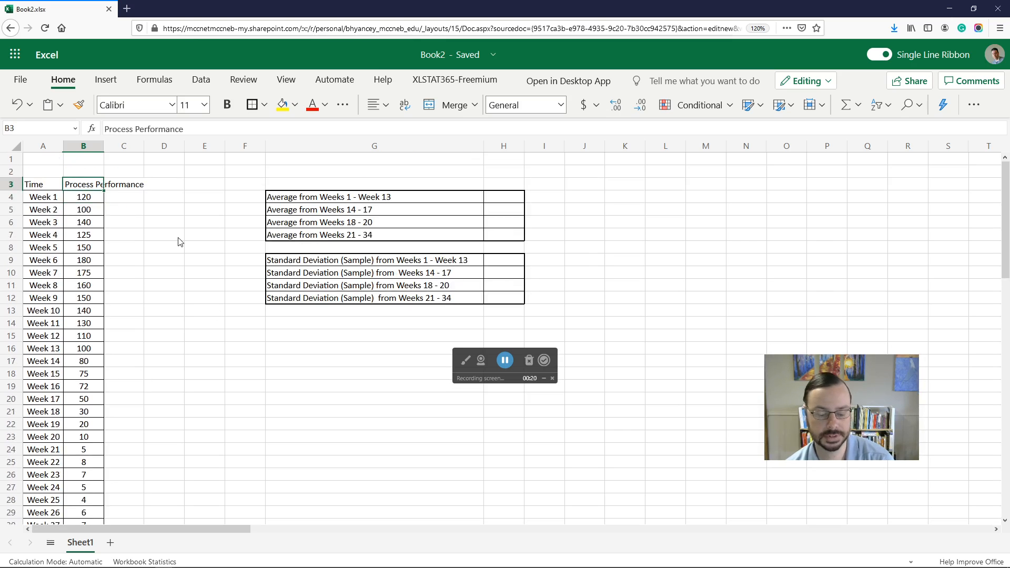
type("Viscosity")
key("Return")
key("Up")
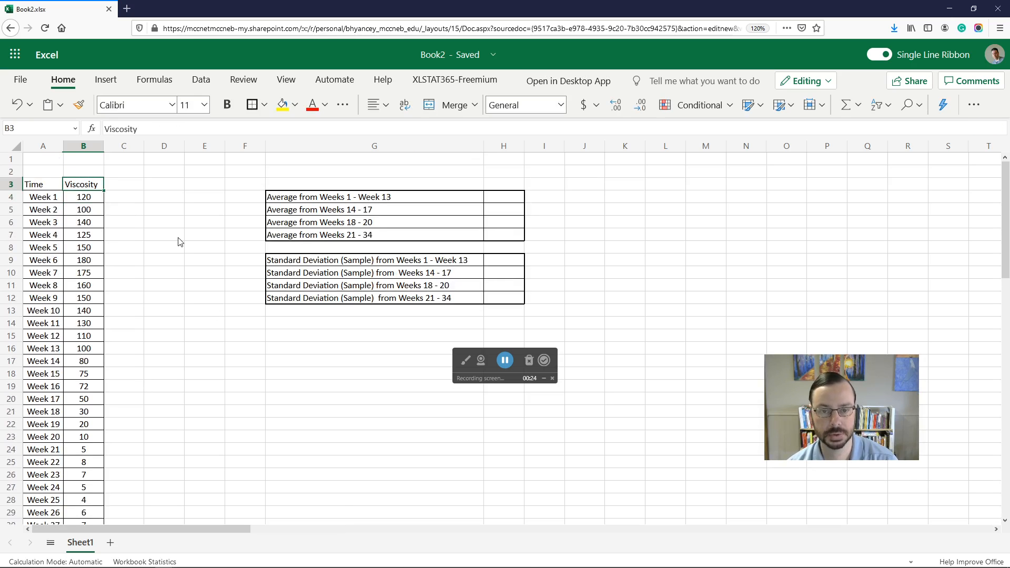
Step: Rename the column B header as Number of Errors
type("Numb")
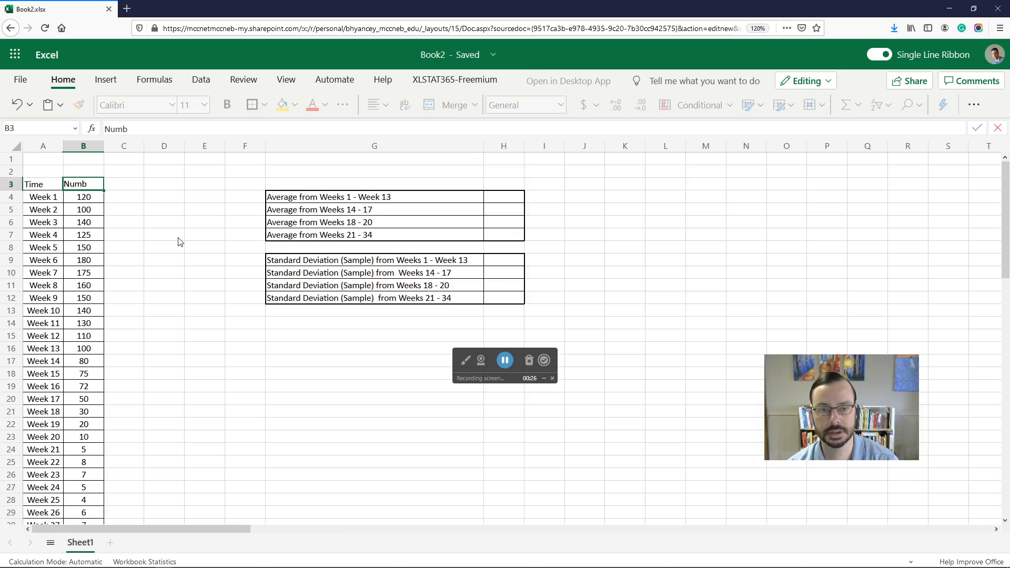
type("er of Errors")
key("Return")
key("Up")
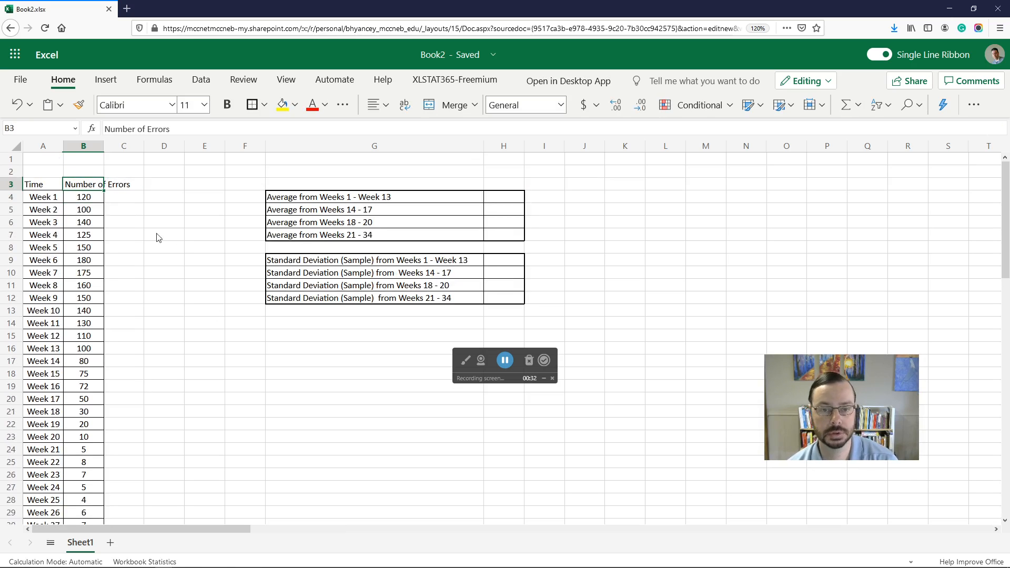
Step: Autofit column B's width to fit the Number of Errors header
double_click(104, 146)
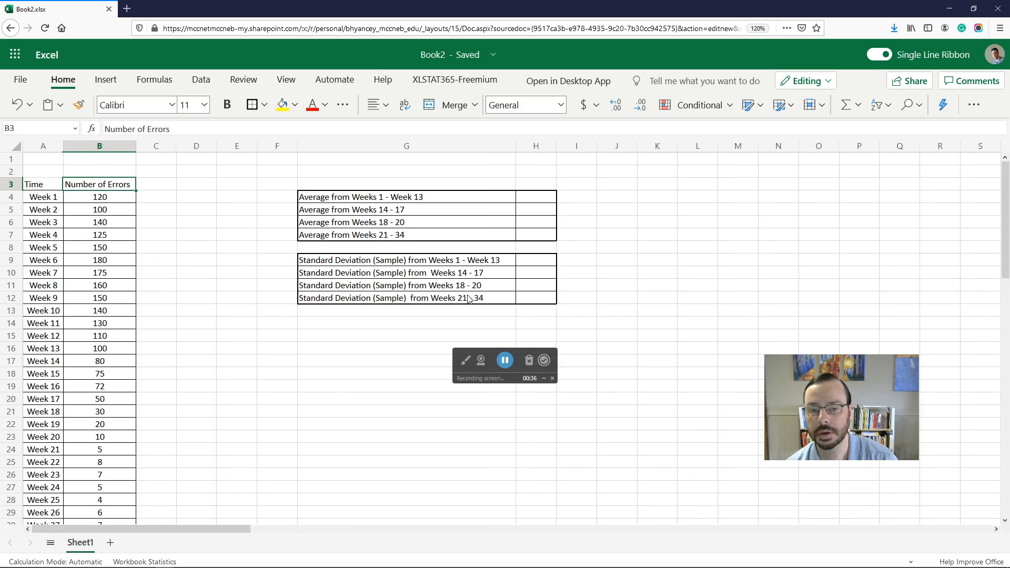
scroll(248, 296, "down", 9)
scroll(253, 319, "up", 3)
scroll(263, 317, "up", 6)
scroll(276, 316, "down", 4)
scroll(287, 319, "up", 4)
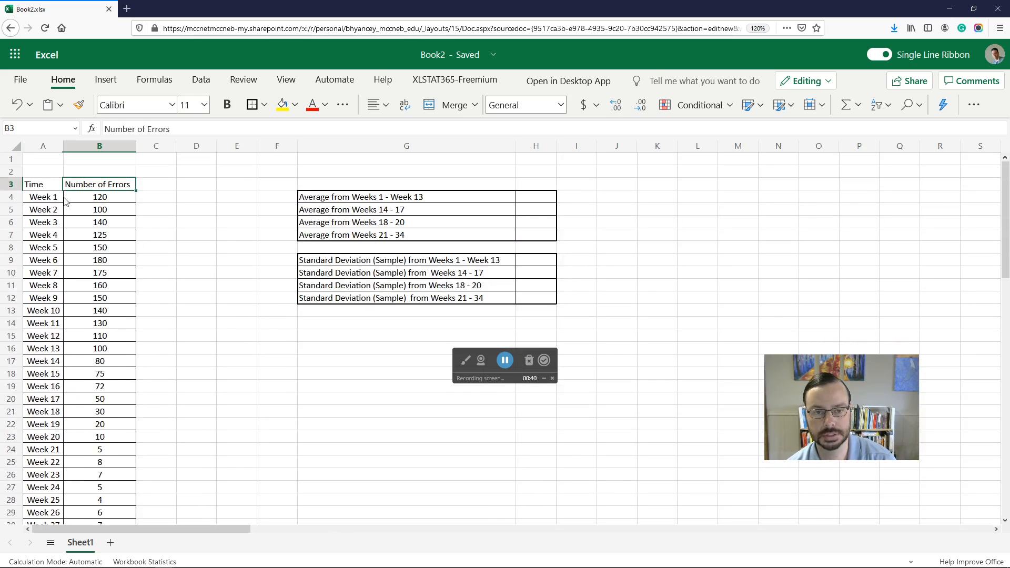
Step: Apply all borders to the Time and Number of Errors header cells
left_click(46, 187)
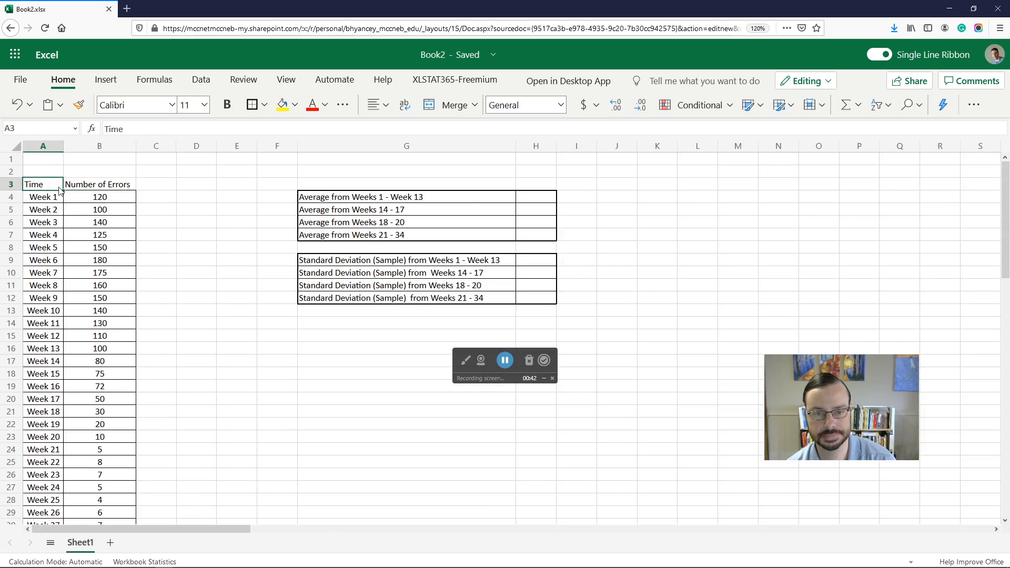
left_click(116, 189, "shift")
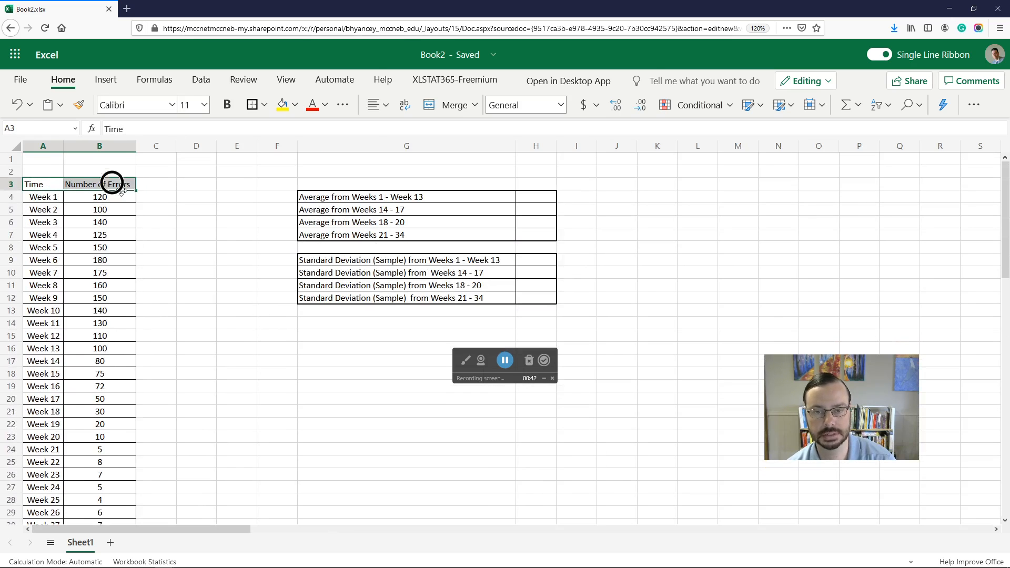
left_click(213, 265)
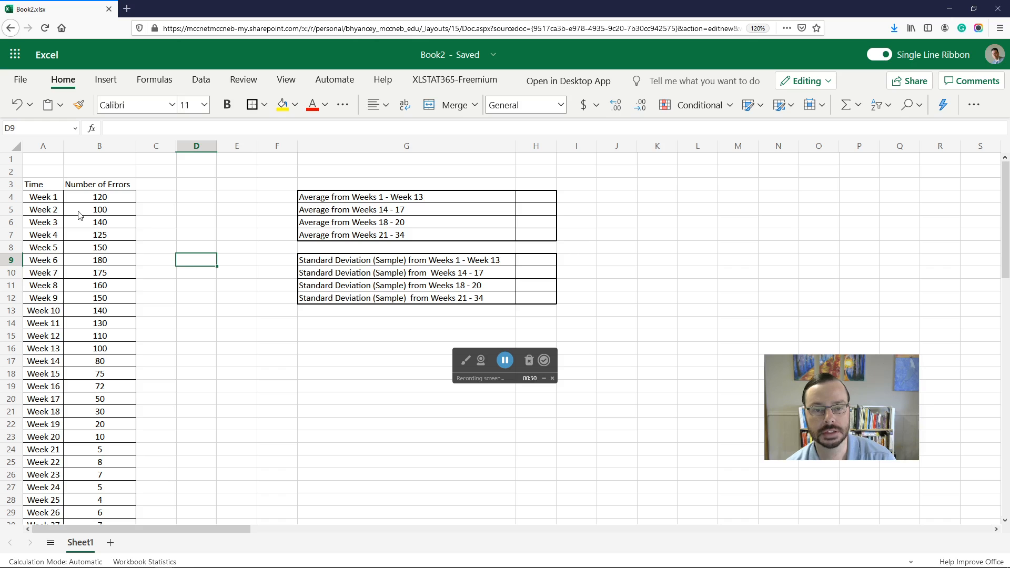
left_click_drag(40, 188, 113, 191)
left_click(264, 105)
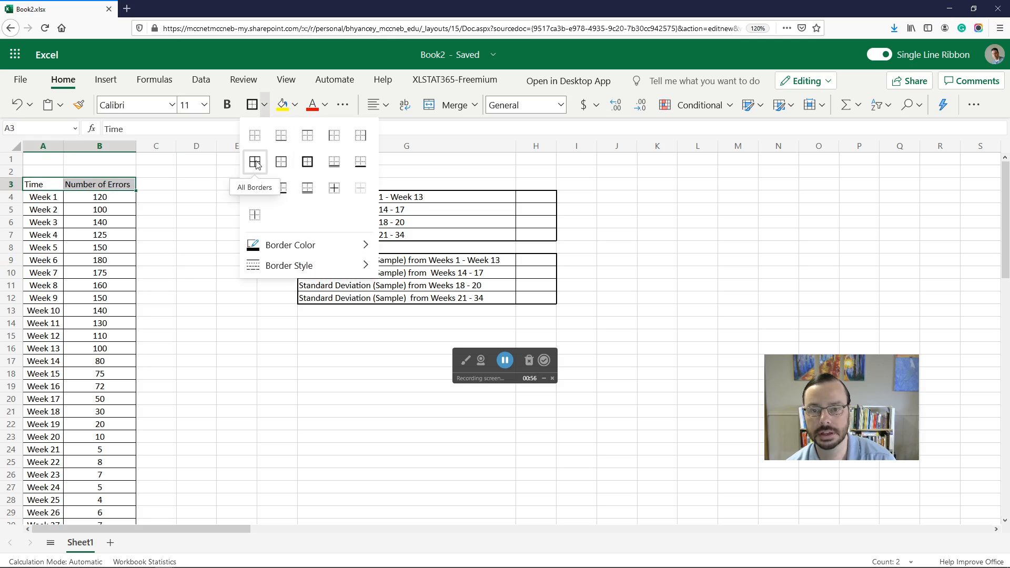
left_click(256, 164)
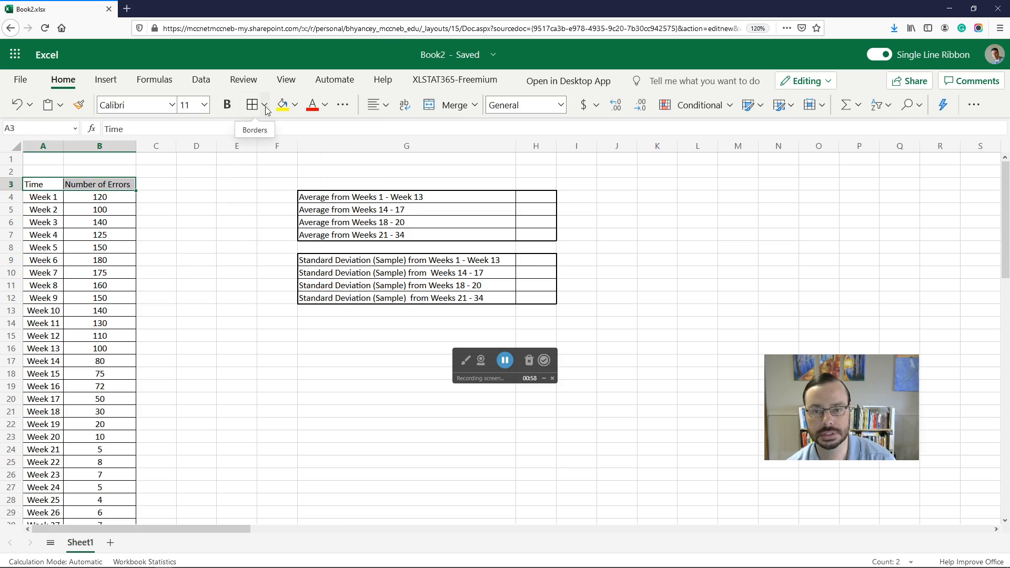
left_click(243, 245)
Step: Center-align the Time and Number of Errors header cells
left_click_drag(42, 184, 90, 184)
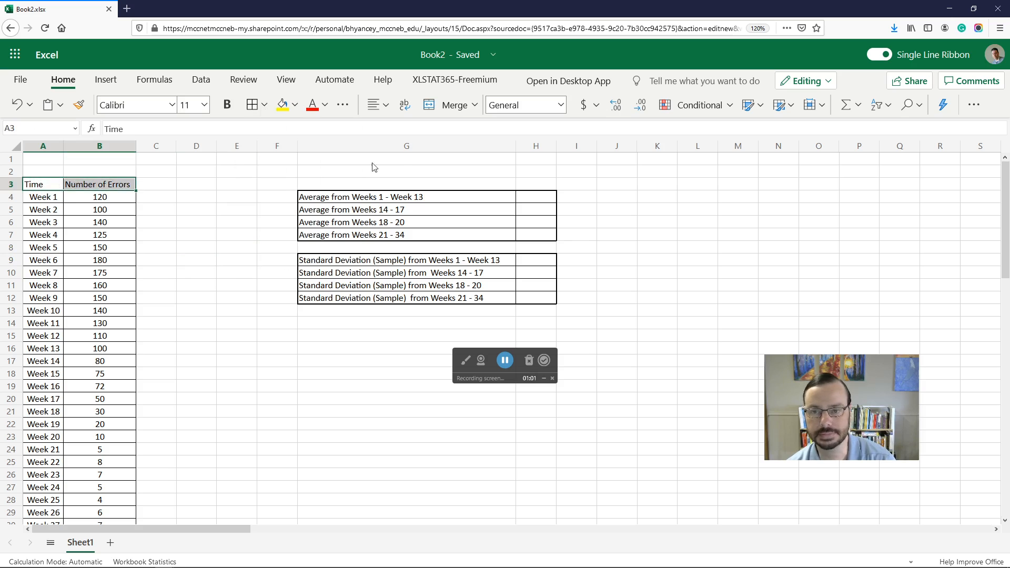
left_click(386, 105)
left_click(403, 155)
left_click(235, 323)
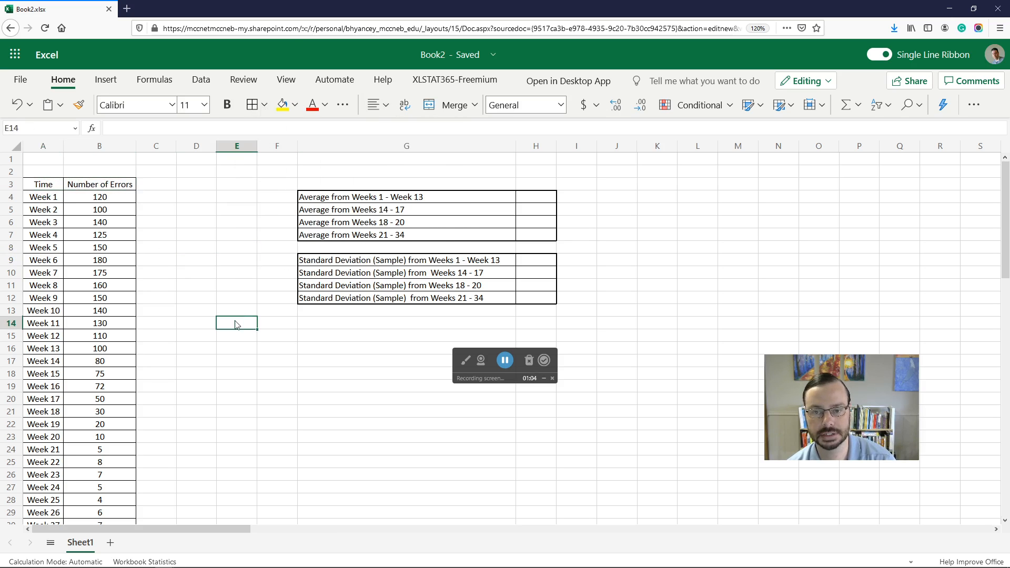
Step: Insert a scatter chart of the Time and Number of Errors data A3:B37, move it, and delete it
left_click(43, 186)
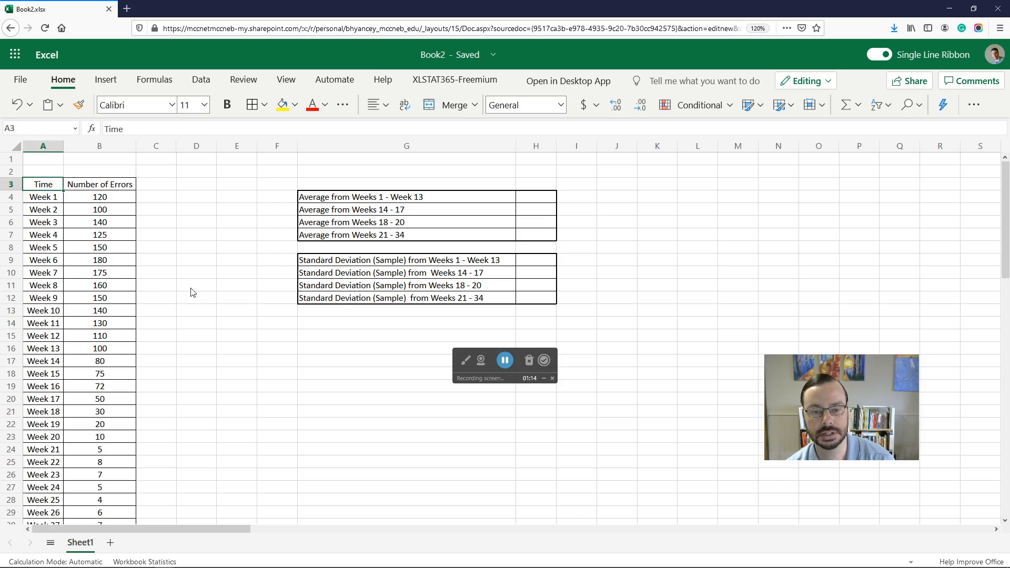
scroll(193, 293, "right", 1)
scroll(189, 292, "left", 1)
scroll(187, 292, "down", 6)
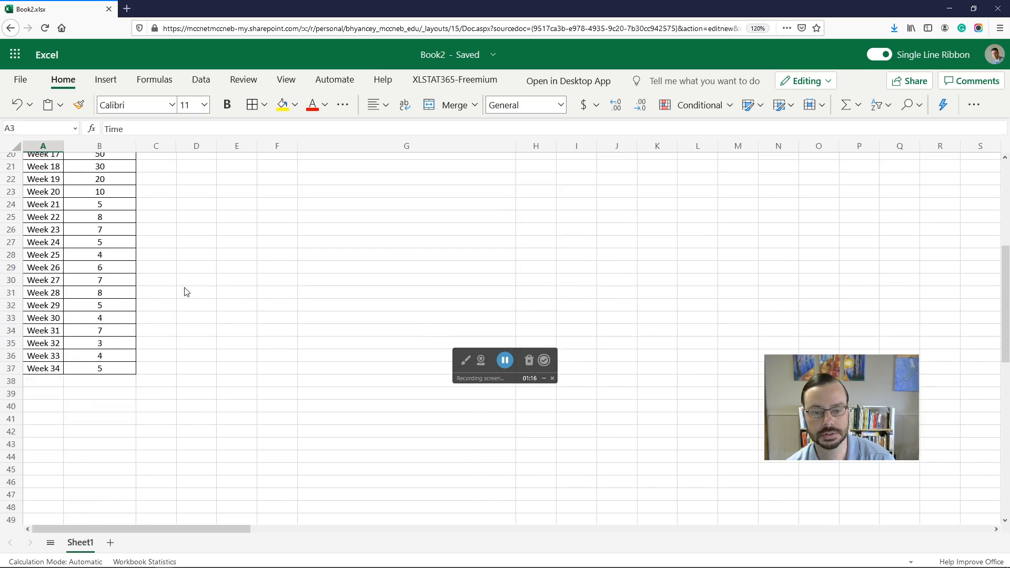
left_click(116, 366, "shift")
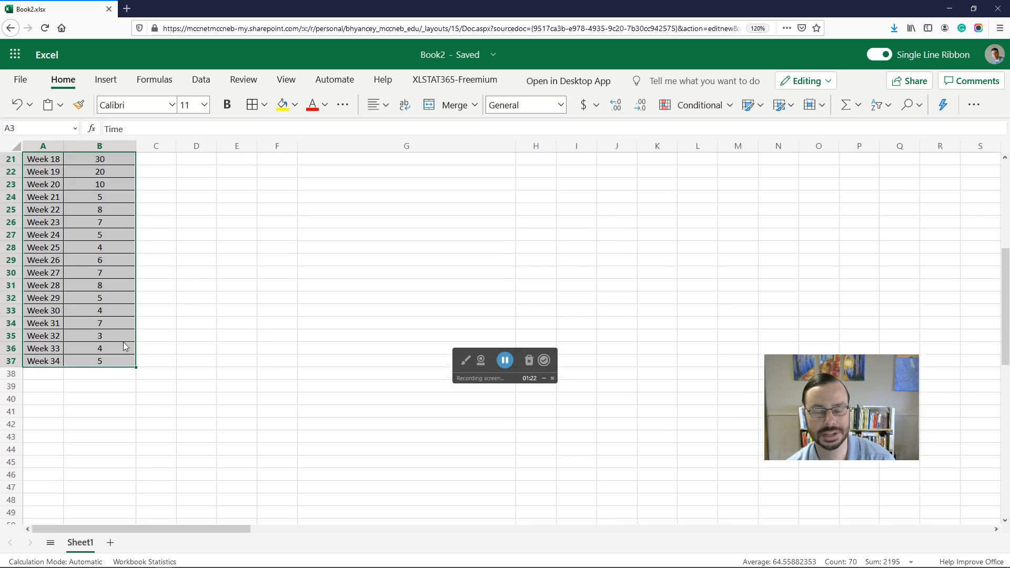
scroll(132, 342, "up", 7)
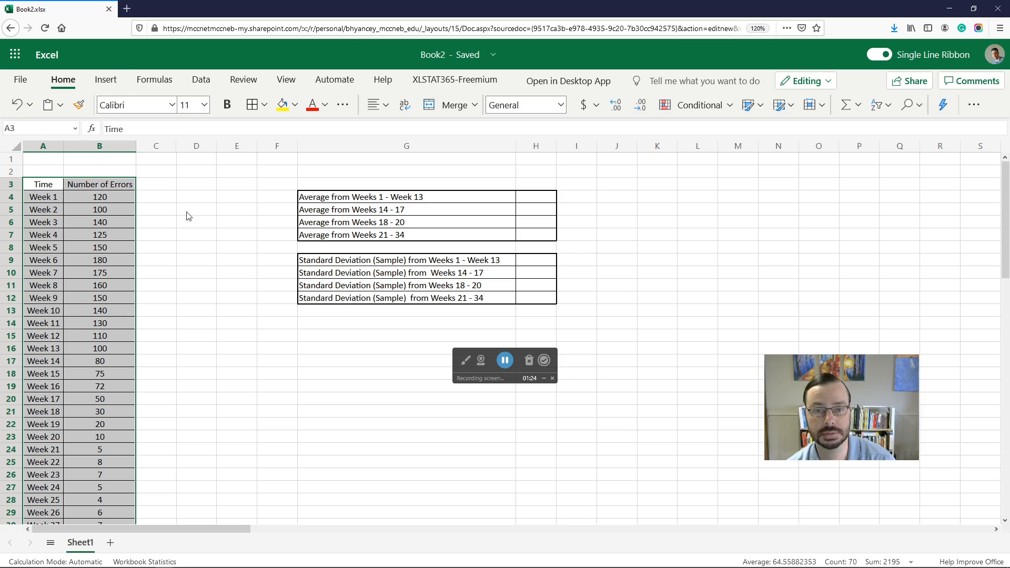
left_click(111, 83)
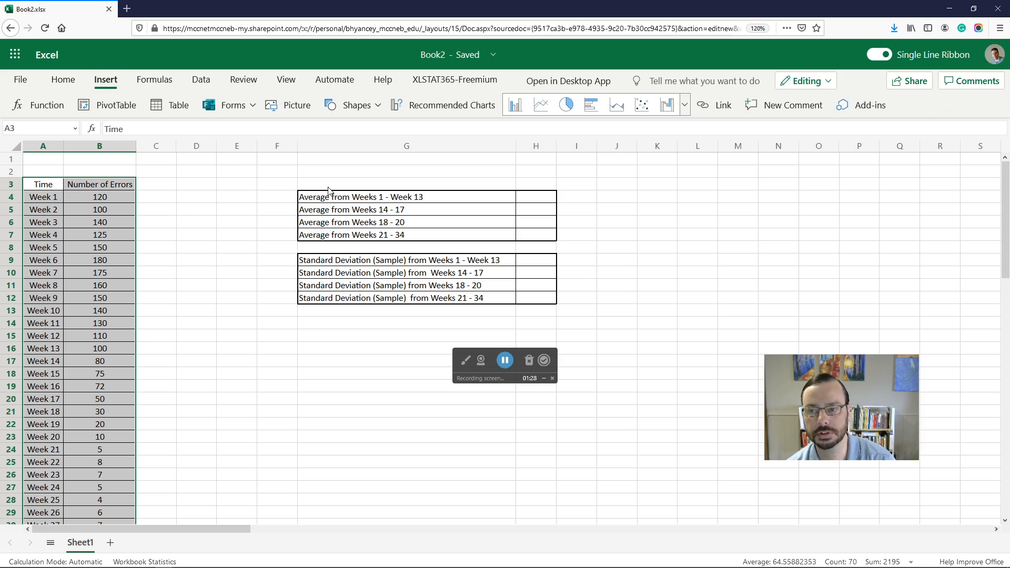
left_click(642, 105)
left_click_drag(558, 274, 291, 233)
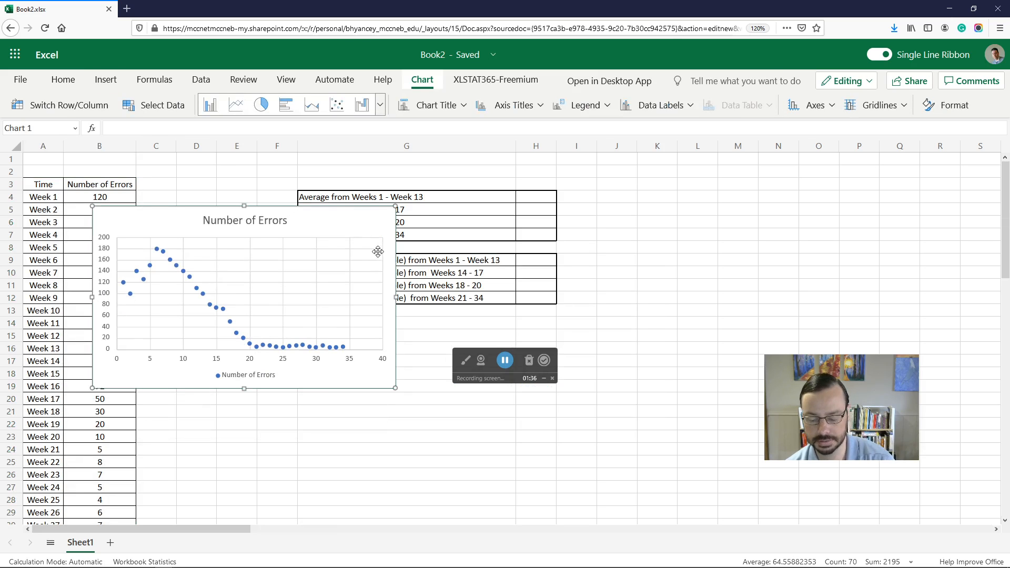
key("Delete")
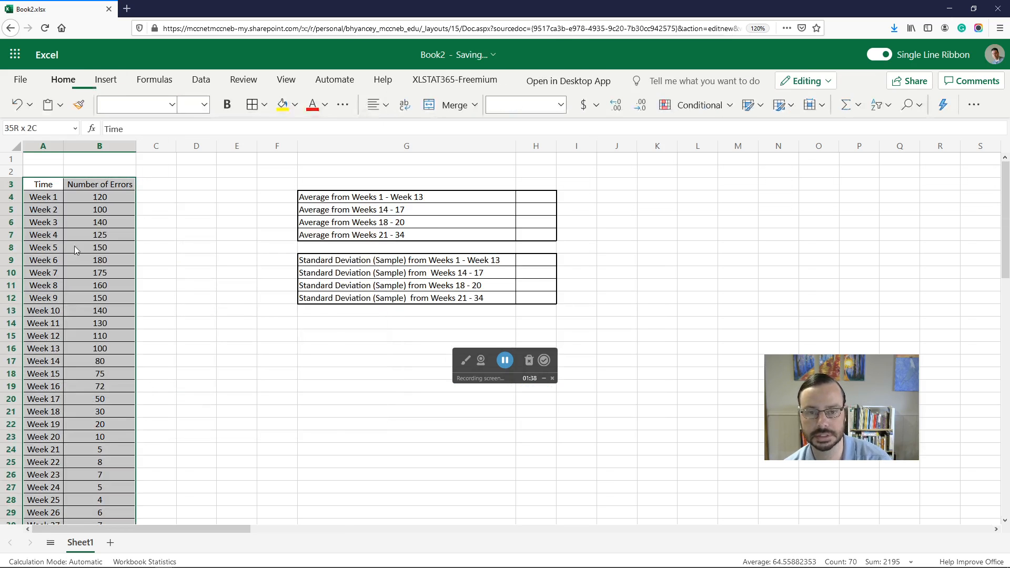
Step: Insert a line chart of the selected error data and position it below the statistics tables
left_click(106, 80)
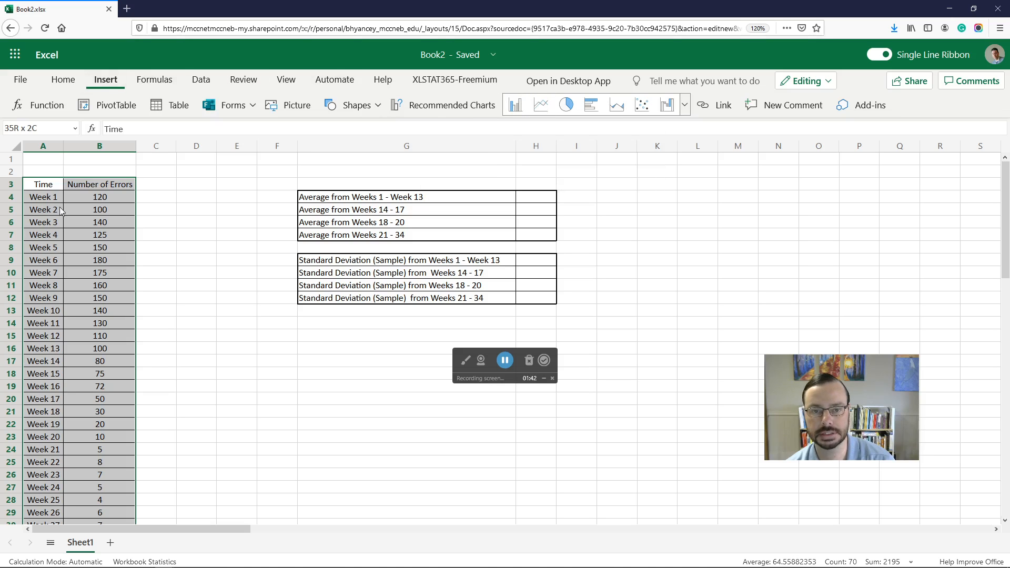
left_click(541, 108)
left_click_drag(590, 267, 381, 363)
scroll(598, 363, "down", 2)
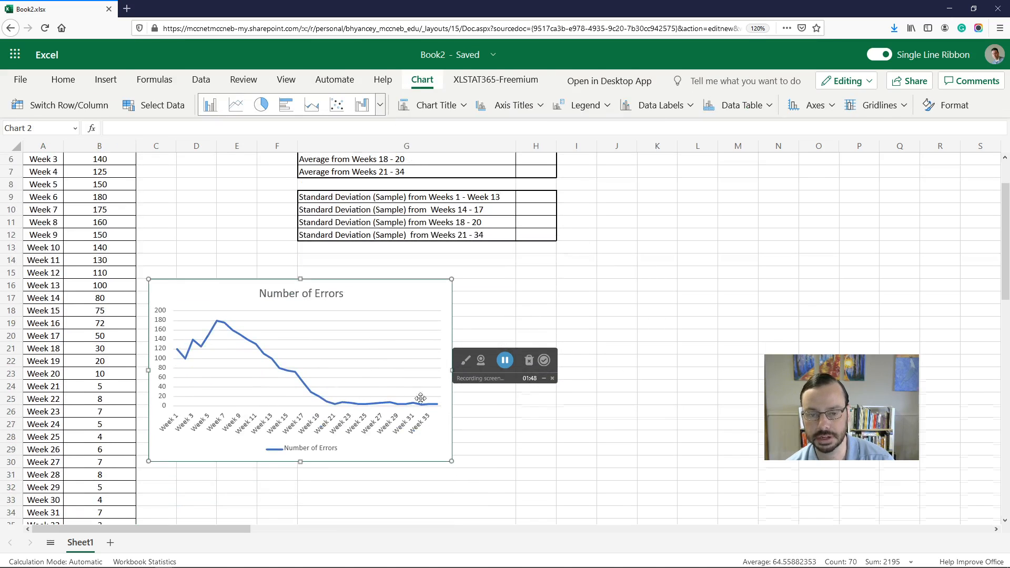
mouse_move(364, 298)
left_mouse_down()
mouse_move(364, 332)
mouse_move(352, 311)
left_mouse_up()
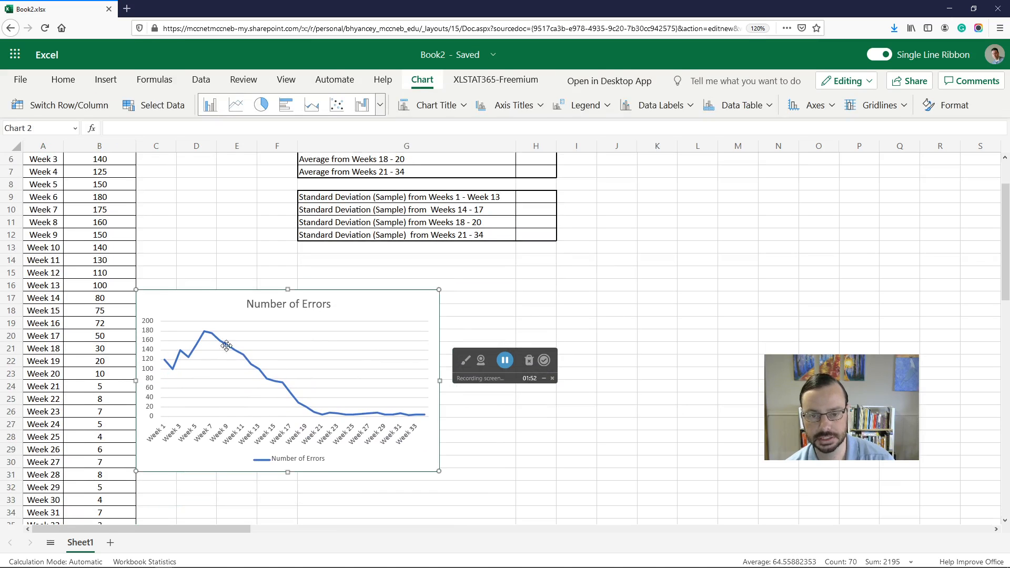
scroll(88, 273, "up", 2)
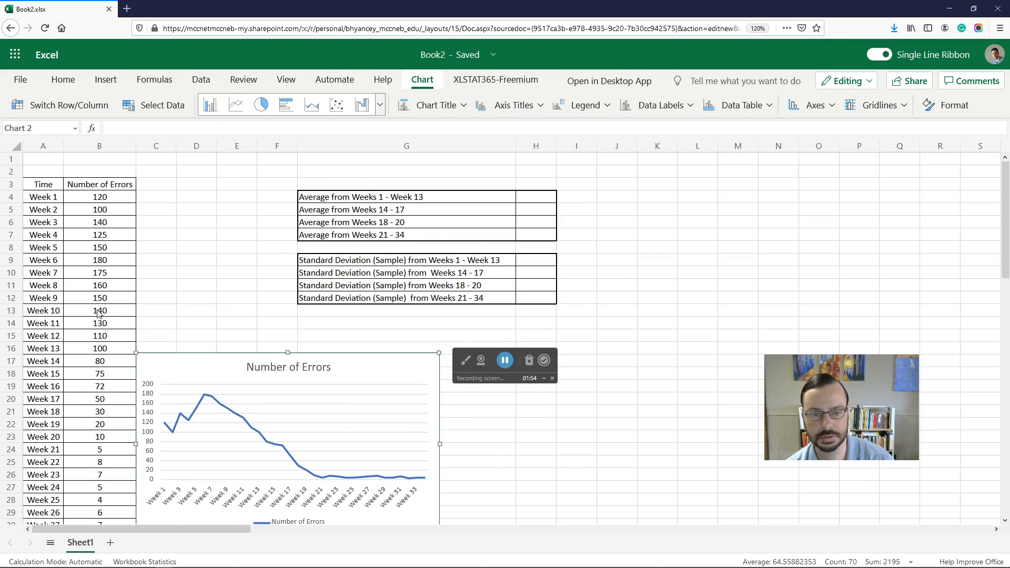
scroll(98, 316, "down", 10)
scroll(153, 334, "up", 10)
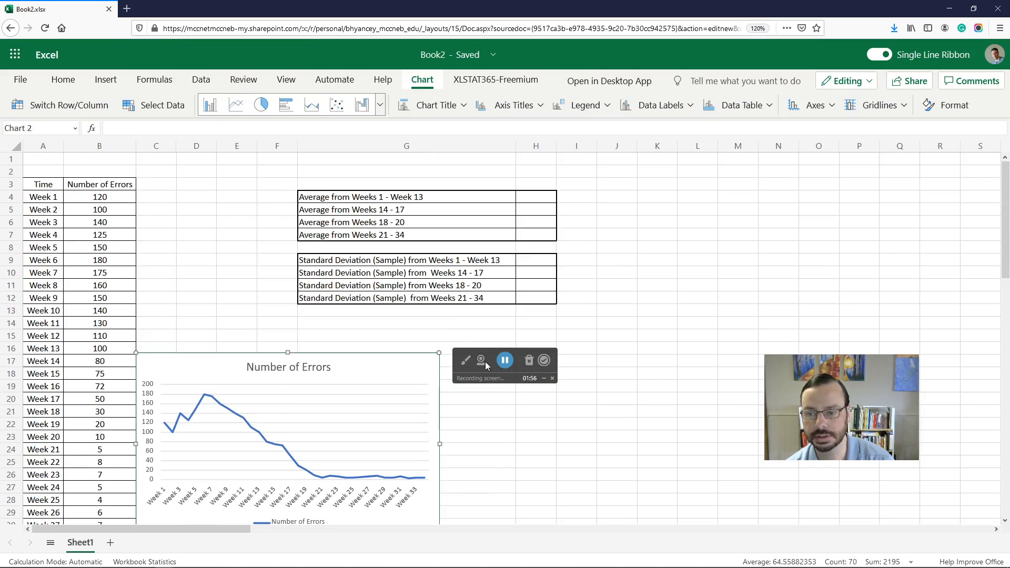
scroll(387, 361, "down", 4)
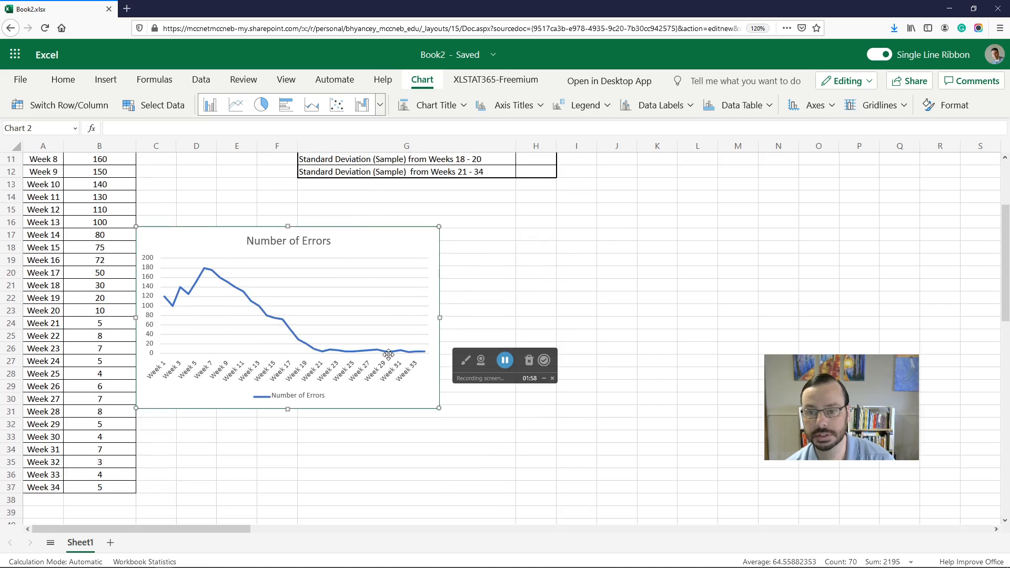
Step: Open the Format pane for the line chart
right_click(350, 248)
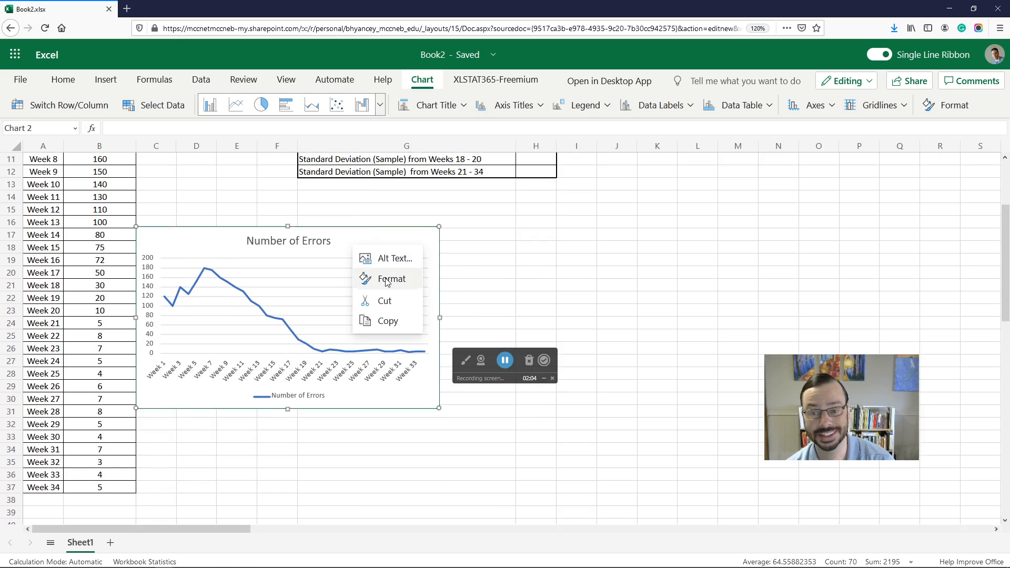
right_click(220, 243)
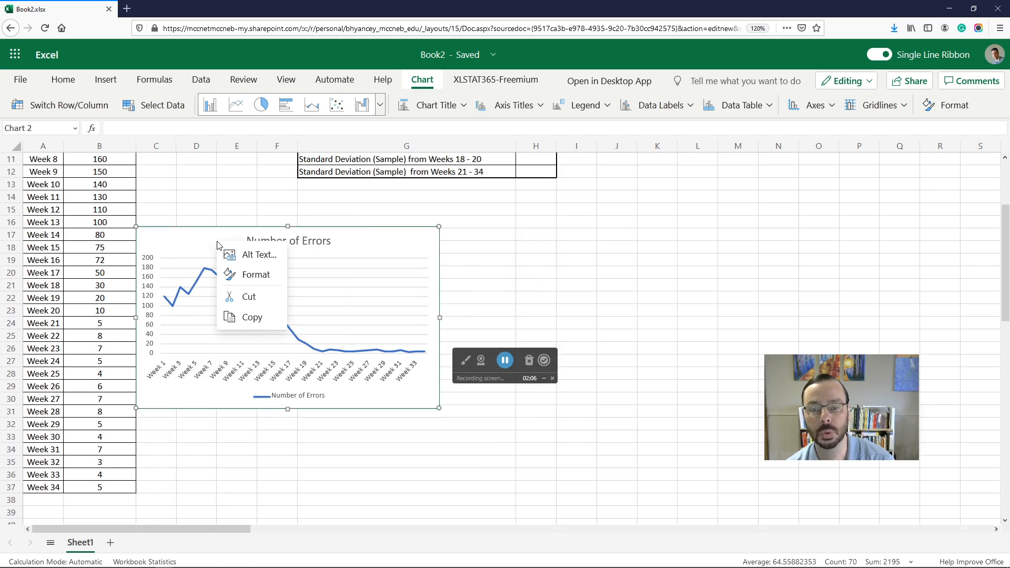
left_click(249, 275)
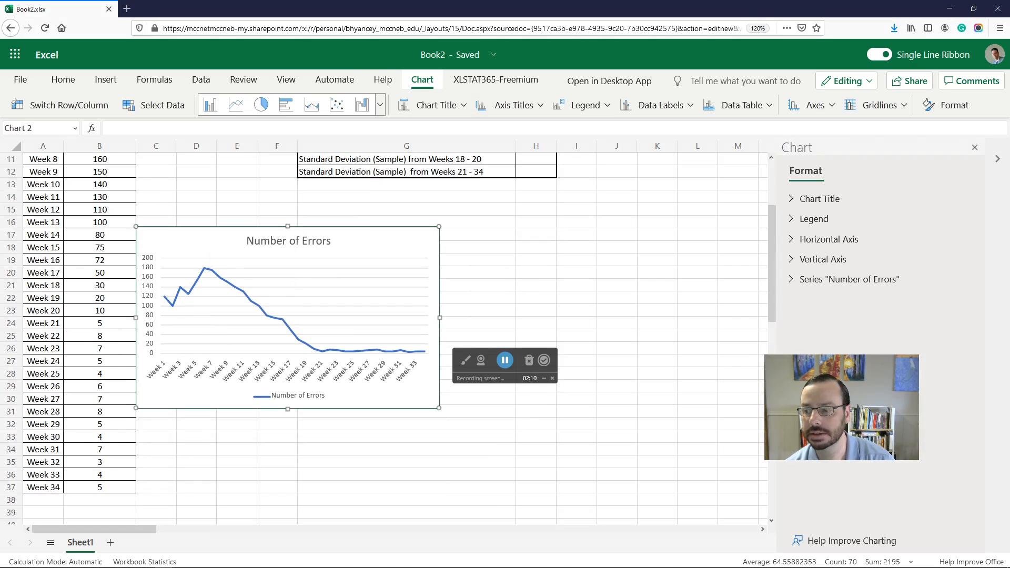
left_click_drag(863, 362, 653, 435)
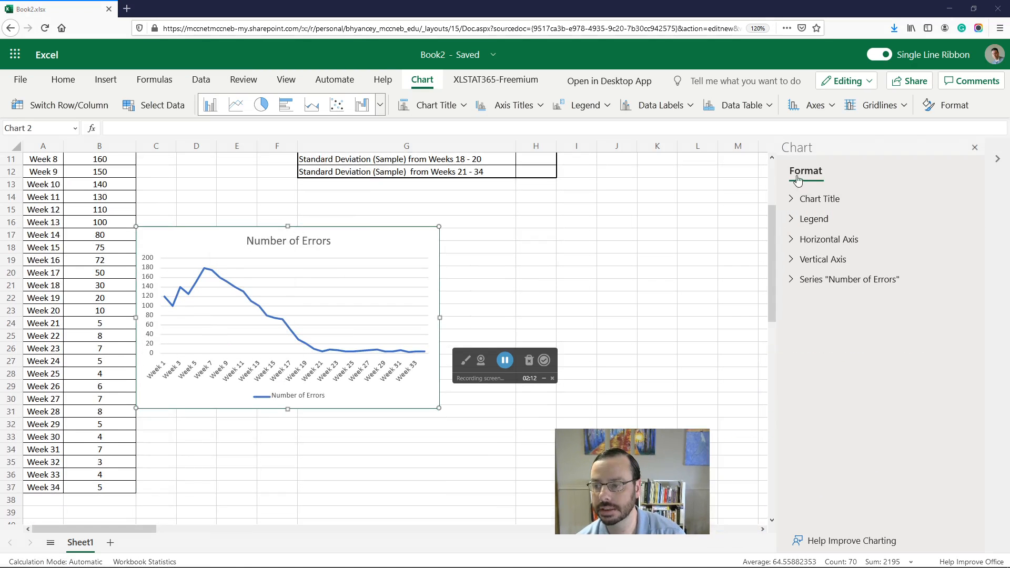
Step: Examine the chart's Legend and Vertical Axis format settings
left_click(794, 219)
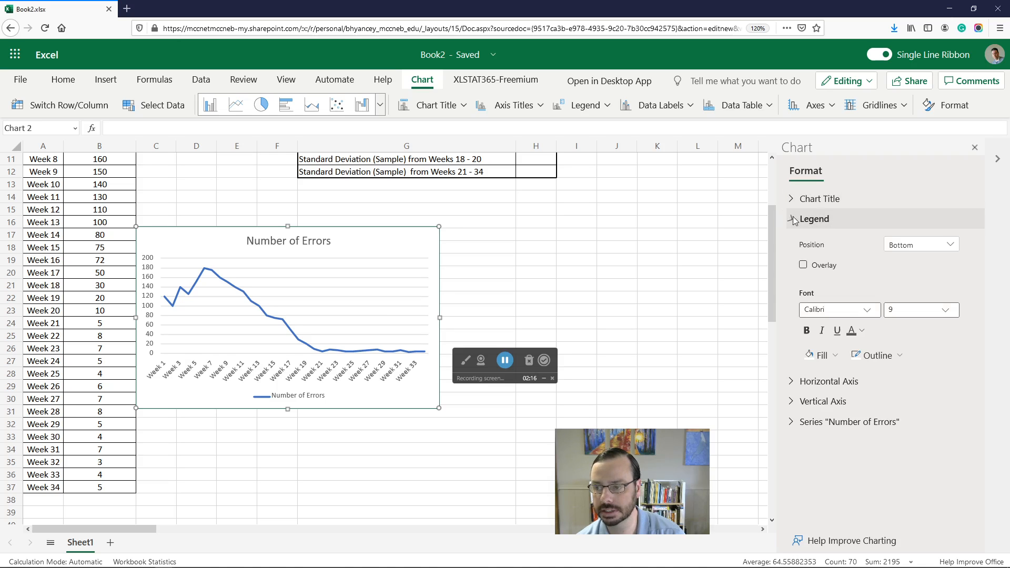
left_click(794, 219)
left_click(794, 206)
left_click(795, 208)
left_click(792, 260)
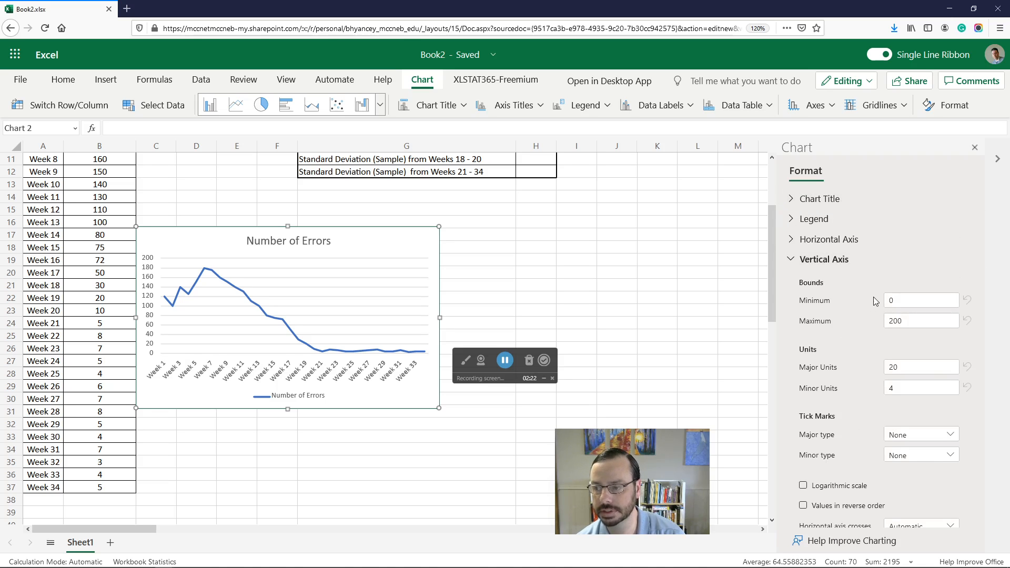
scroll(874, 296, "down", 5)
scroll(850, 409, "up", 5)
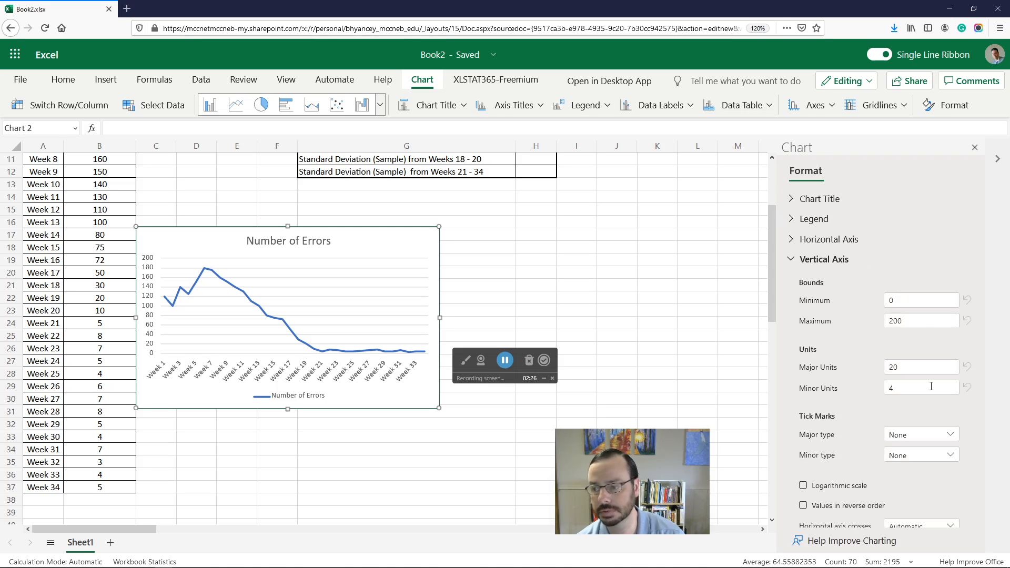
Step: Rename the chart title to "# of Errors" in the chart format settings, then close the pane
left_click(793, 260)
left_click(802, 202)
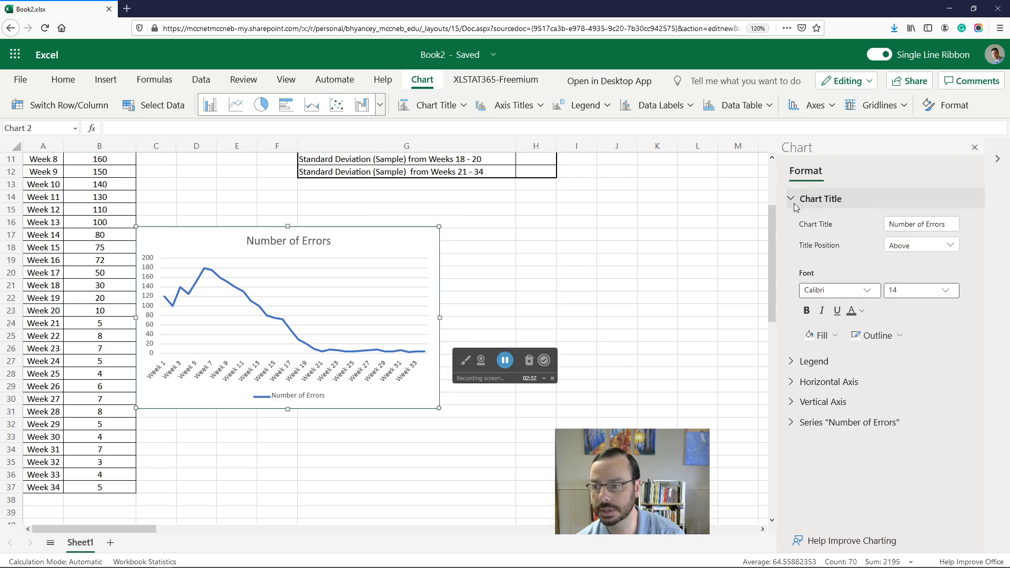
left_click(839, 222)
left_click_drag(946, 224, 859, 221)
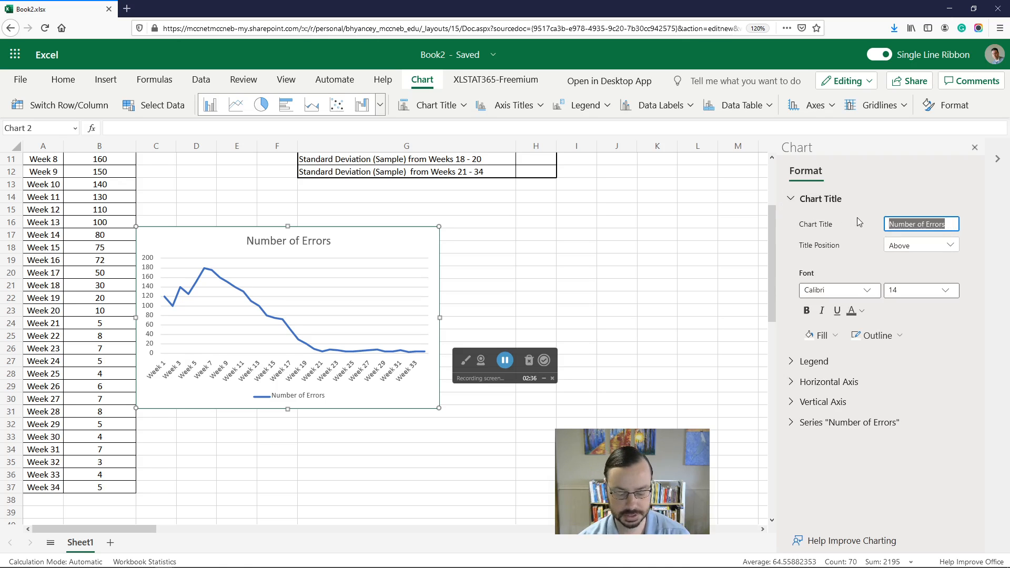
type("# of Errors")
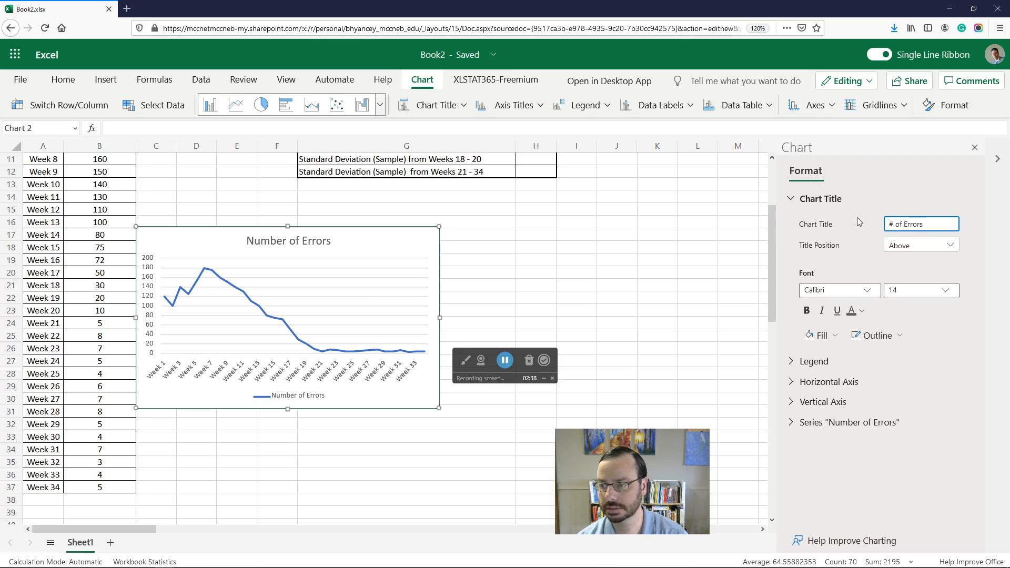
left_click(974, 149)
Step: Move the line chart to sit beside the statistics tables, to the right of the averages
left_click_drag(389, 239, 880, 190)
scroll(582, 312, "up", 3)
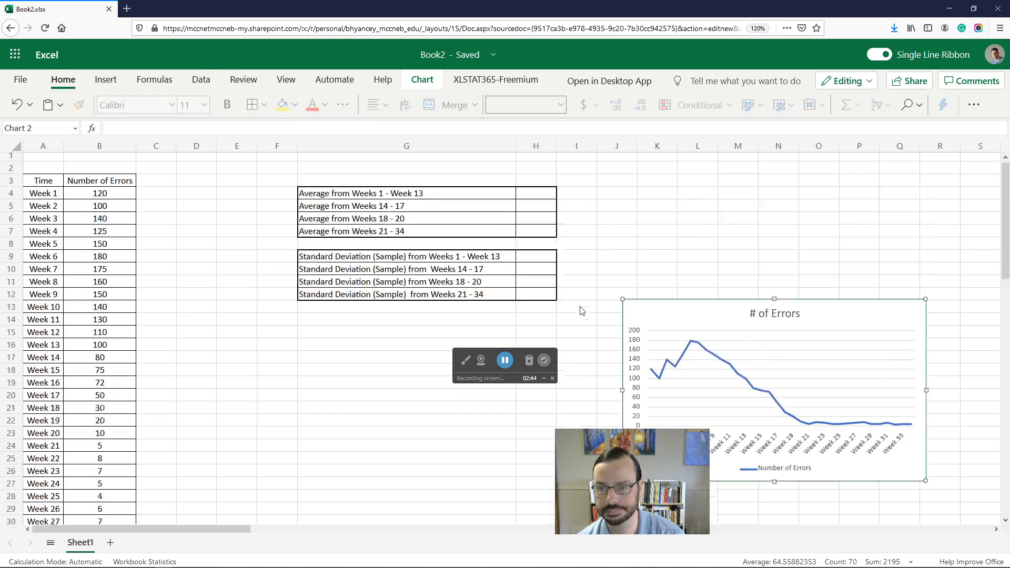
left_click_drag(518, 355, 941, 149)
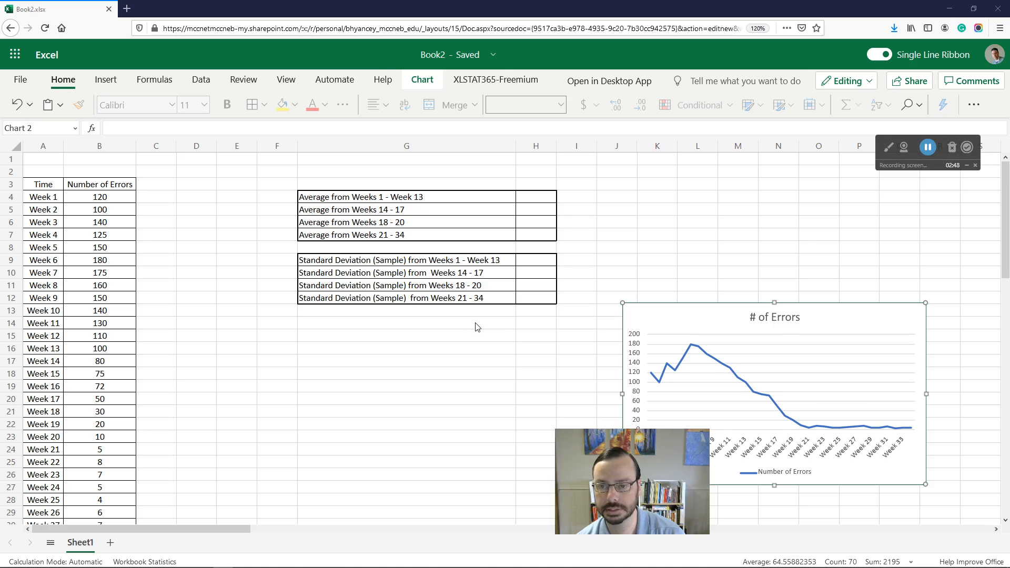
scroll(474, 322, "down", 2)
scroll(457, 329, "up", 2)
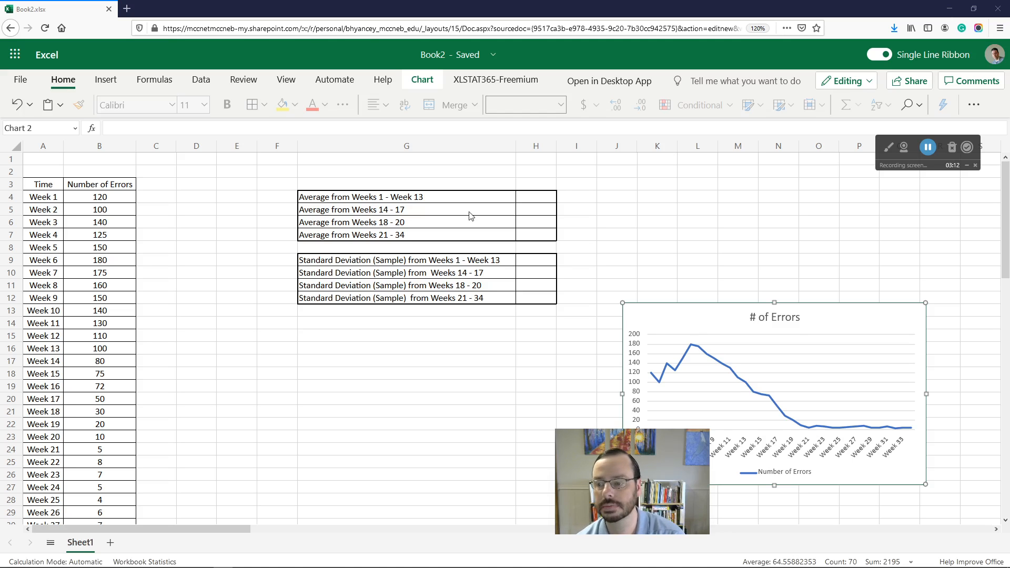
left_click_drag(825, 323, 460, 242)
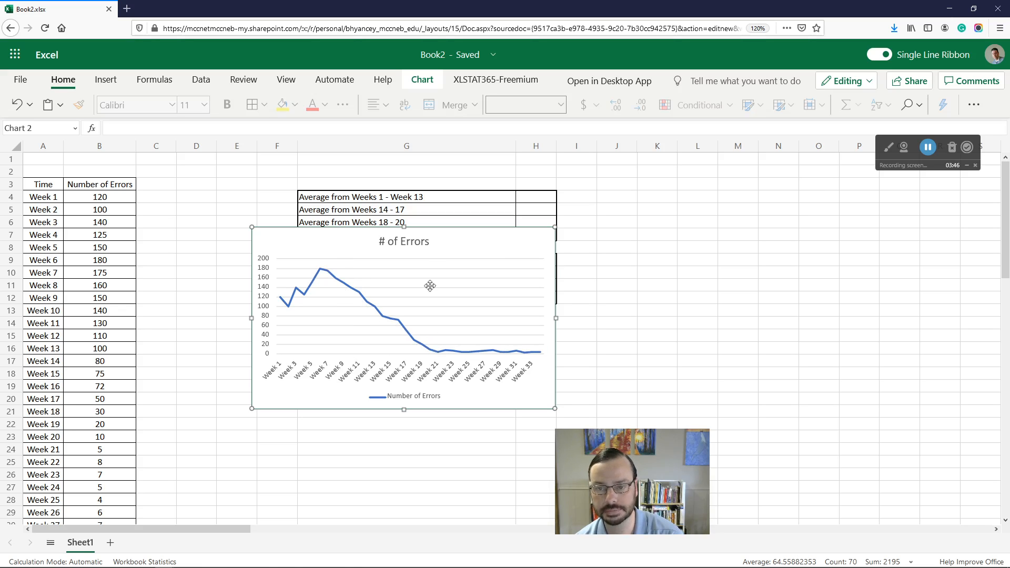
left_click_drag(446, 243, 496, 256)
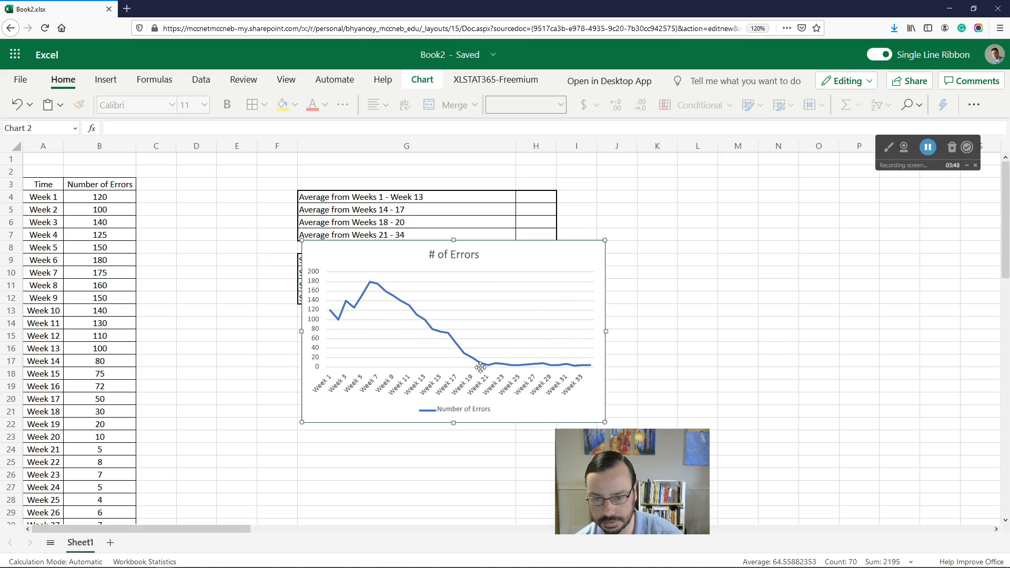
left_click_drag(518, 254, 802, 237)
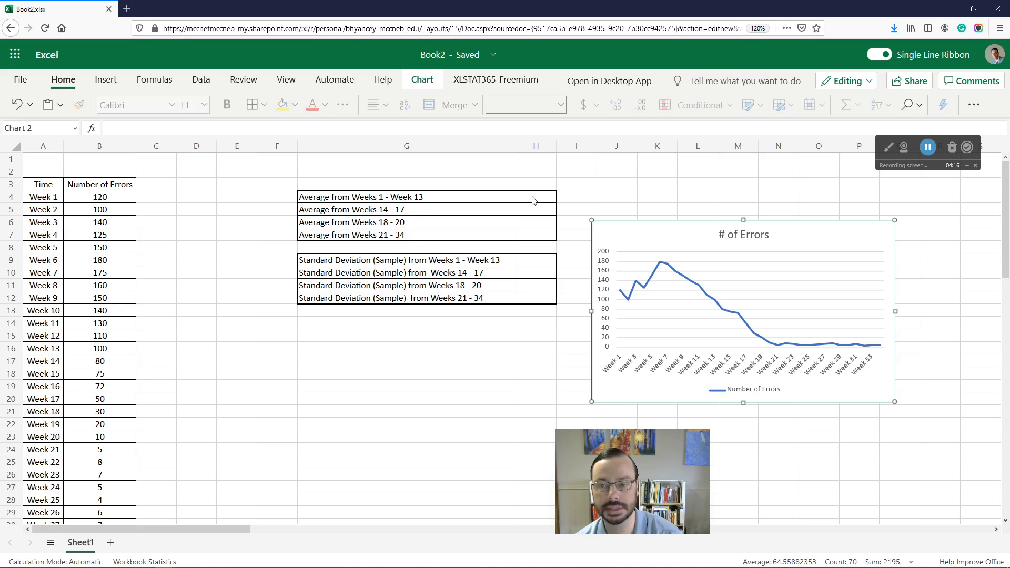
Step: Enter =AVERAGE(B4:B16) in H4 to average the errors for Weeks 1 to 13
left_click(335, 201)
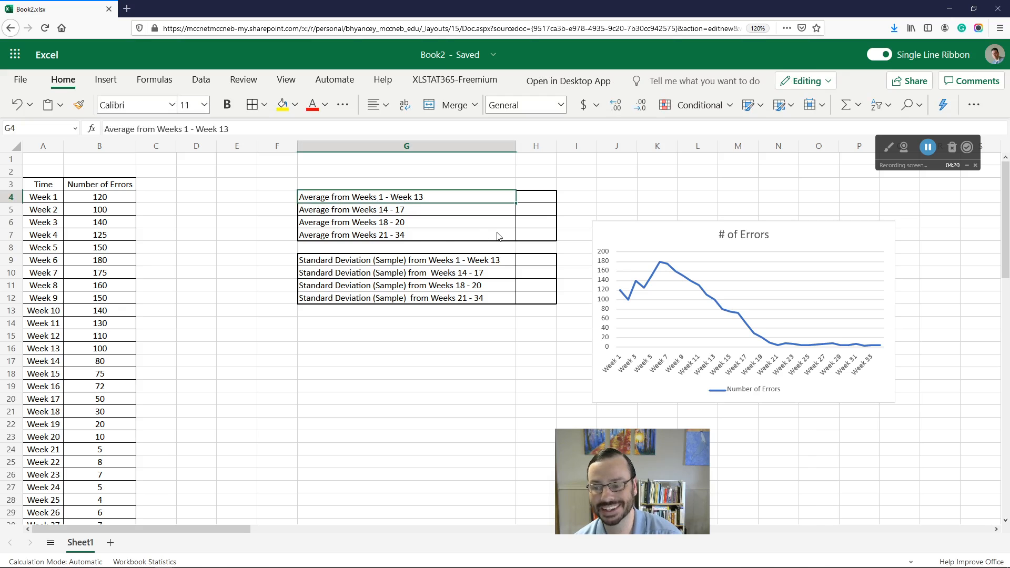
left_click(538, 203)
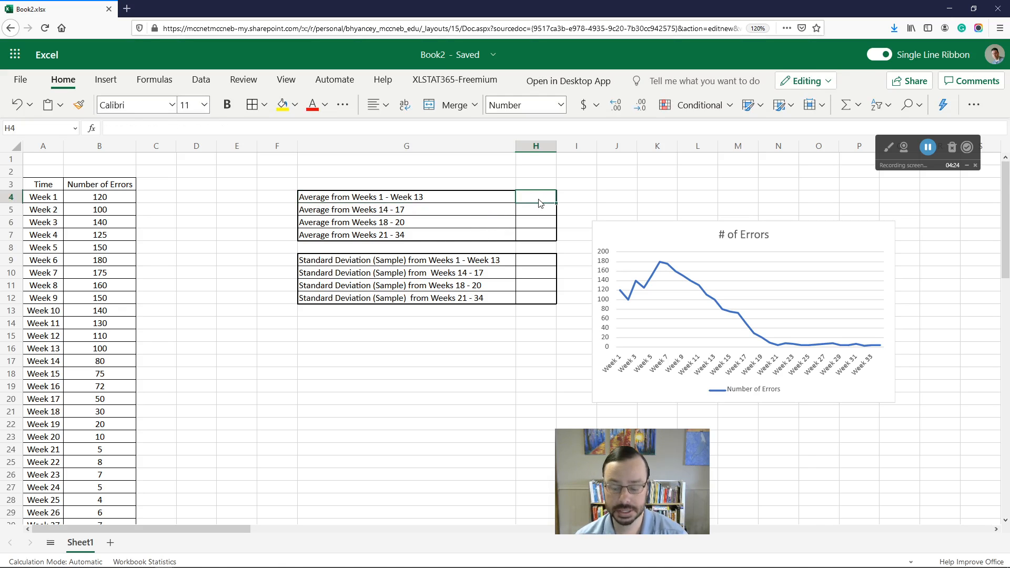
type("=")
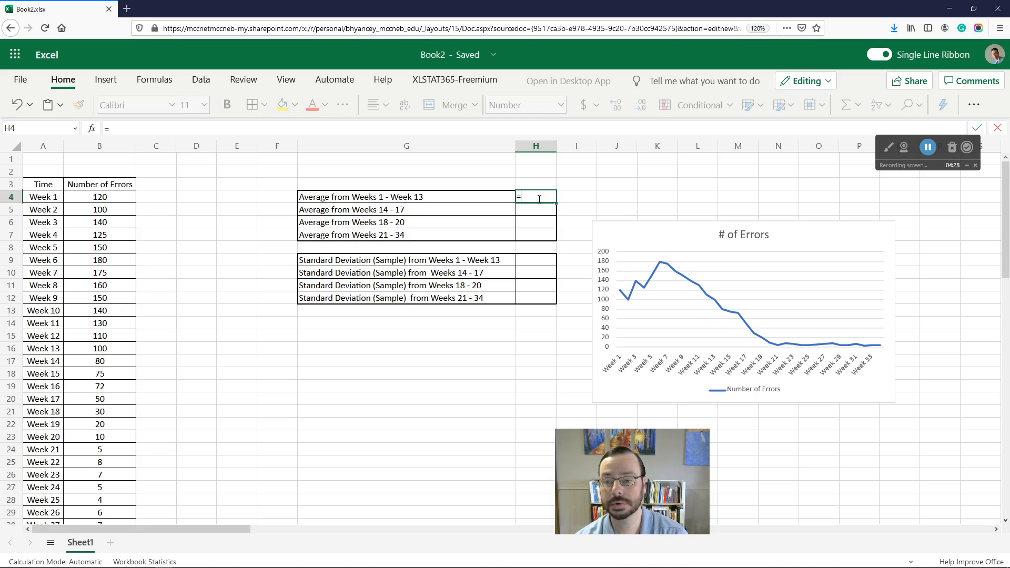
type("Ave")
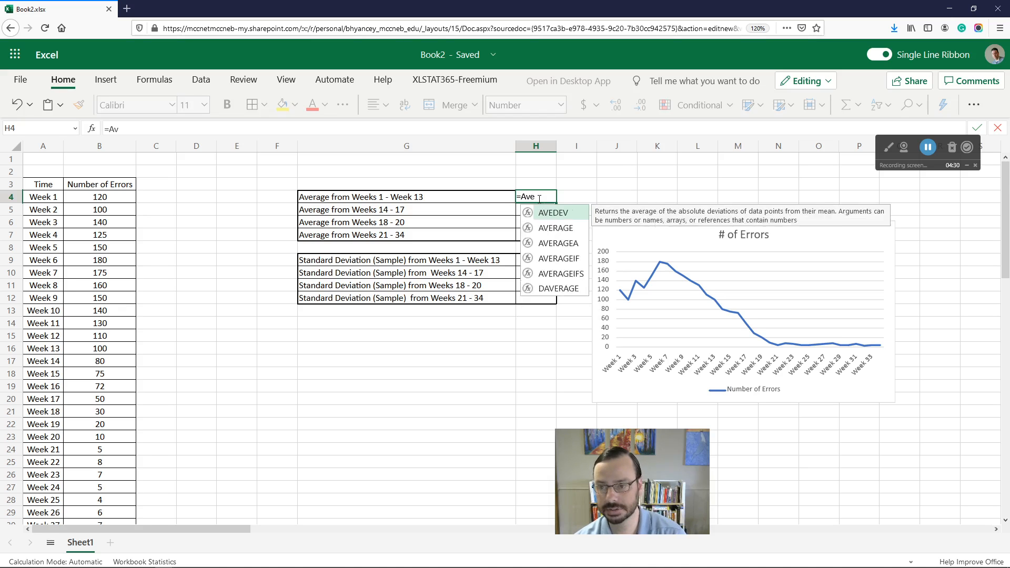
type("rage(")
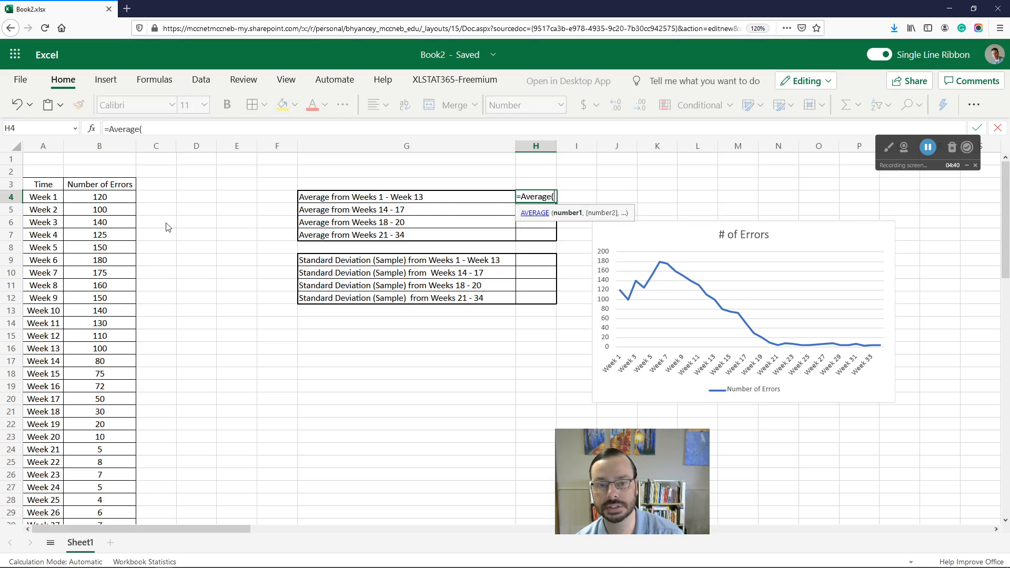
left_click(100, 199)
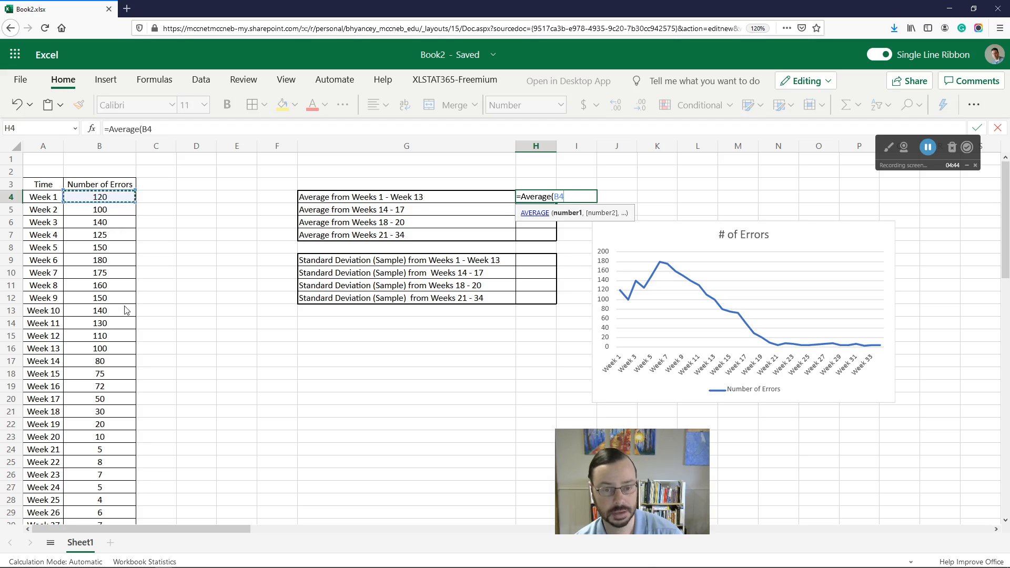
left_click(107, 349, "shift")
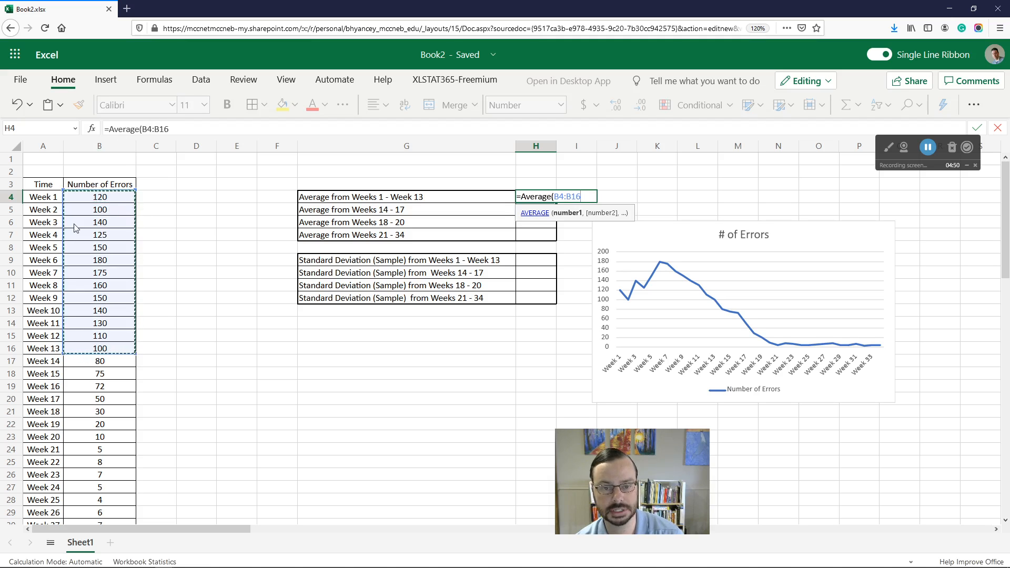
left_click(185, 128)
type(")")
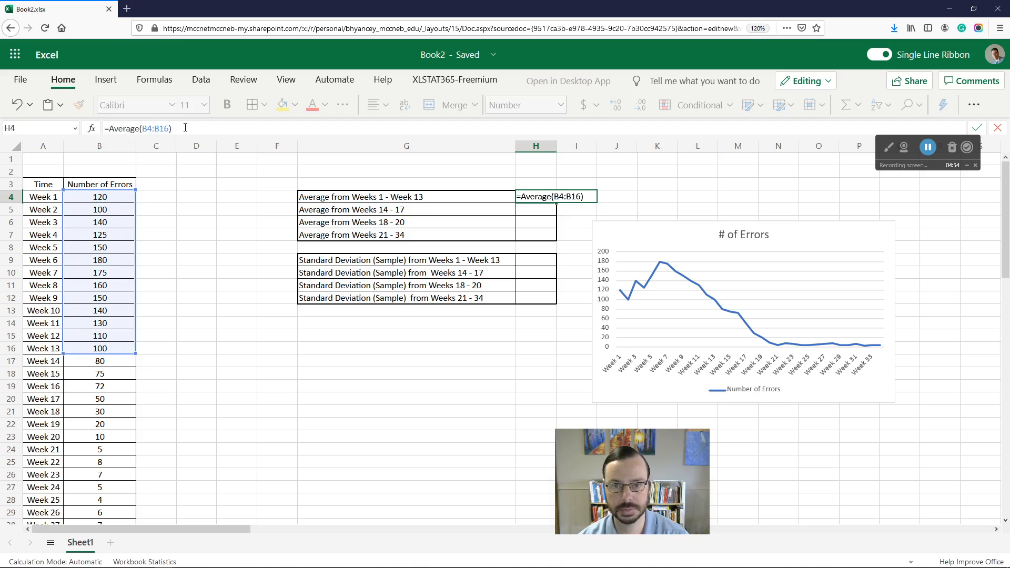
key("Return")
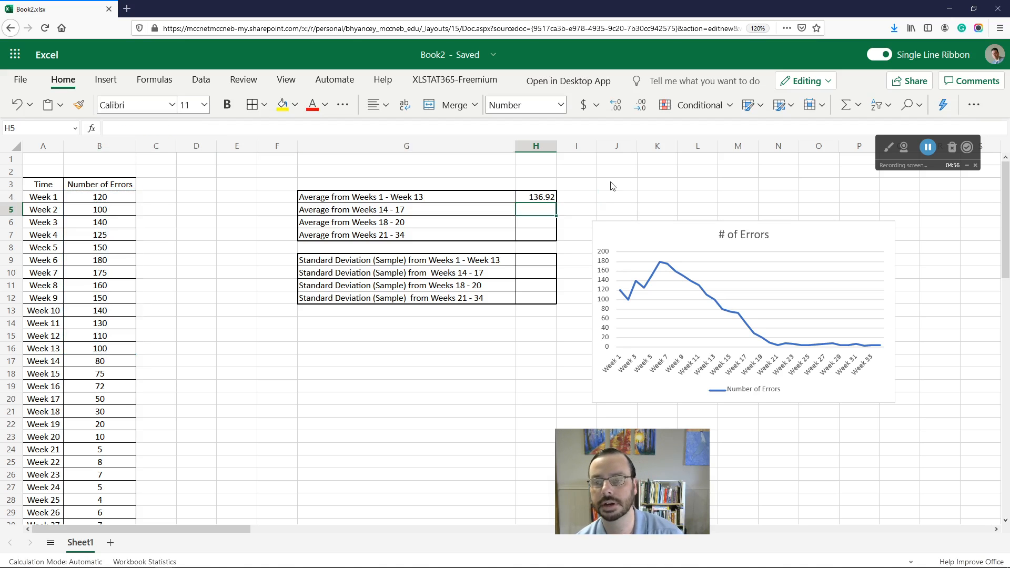
Step: Adjust the decimal places of the Weeks 1–13 average, leaving it at two decimals
key("Up")
left_click(616, 105)
left_click(616, 105)
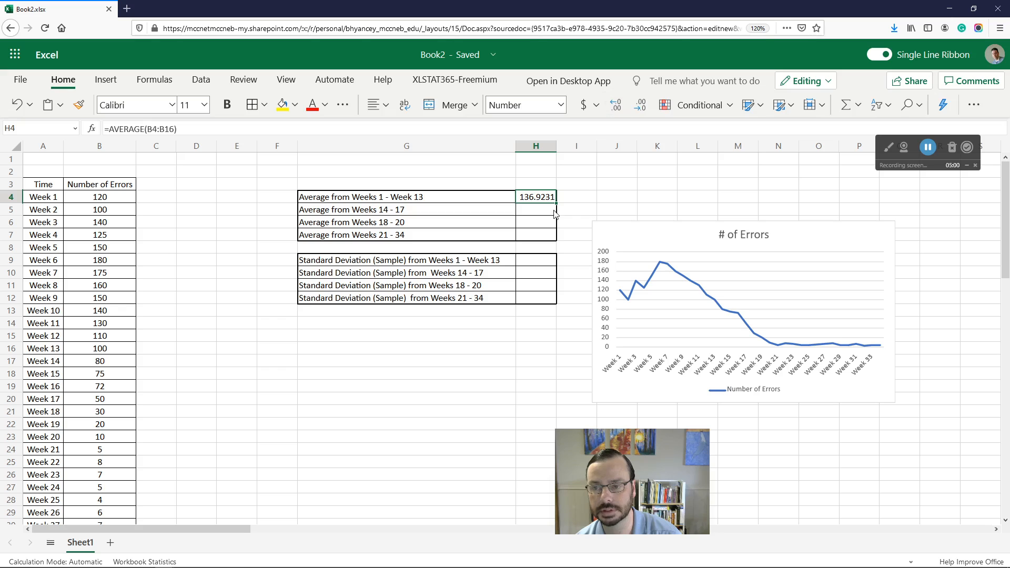
left_click(642, 105)
left_click(641, 106)
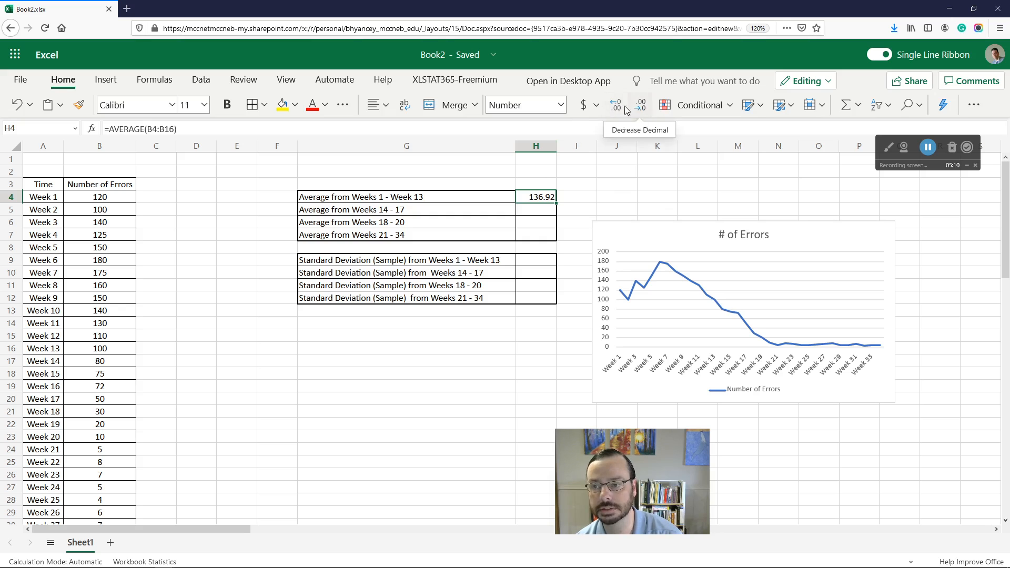
left_click(614, 107)
left_click(617, 110)
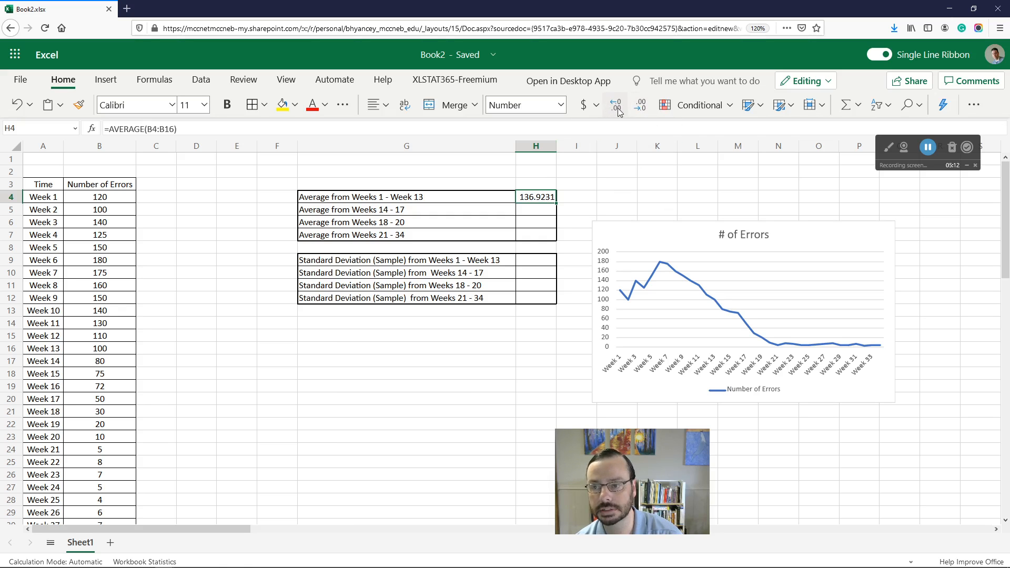
left_click(639, 107)
left_click(640, 107)
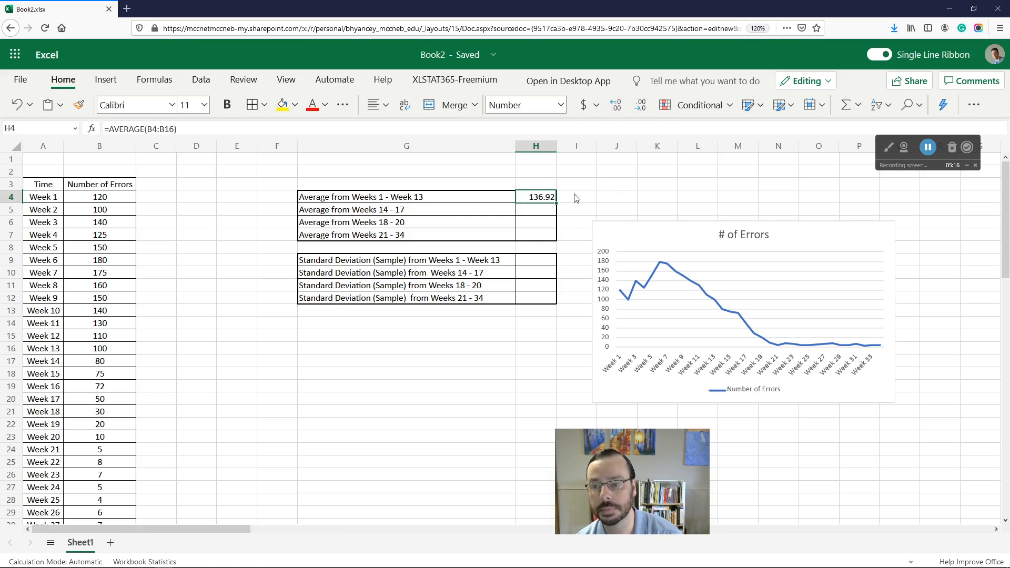
Step: Enter =AVERAGE(B17:B20) in H5 to average the errors for Weeks 14 to 17
left_click(545, 212)
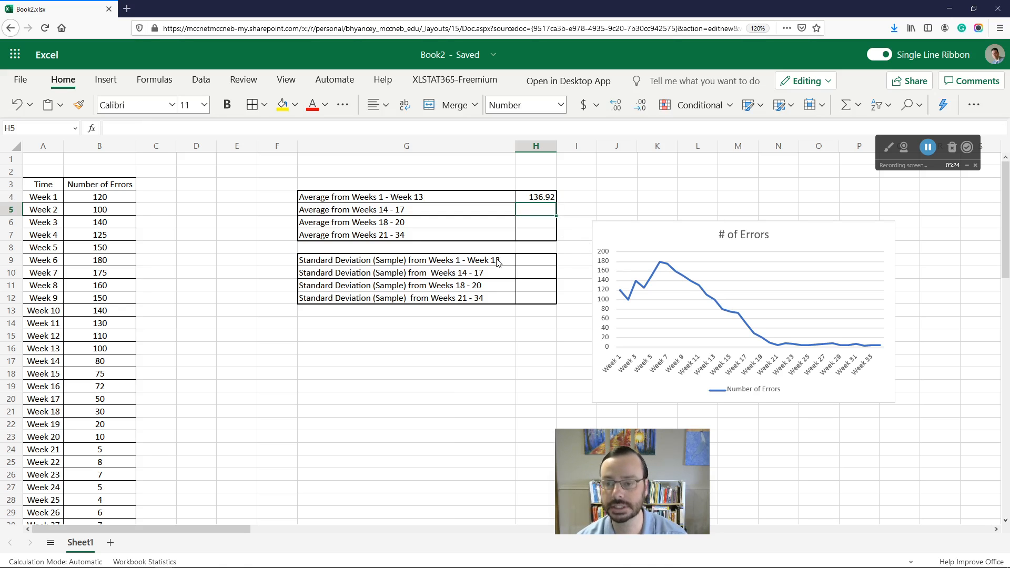
type("=")
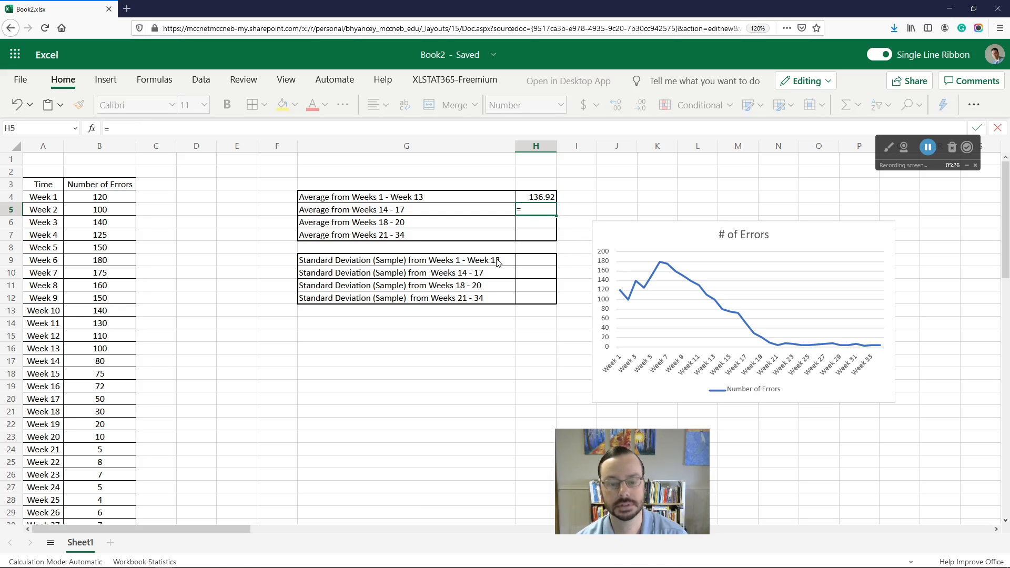
type("AVE")
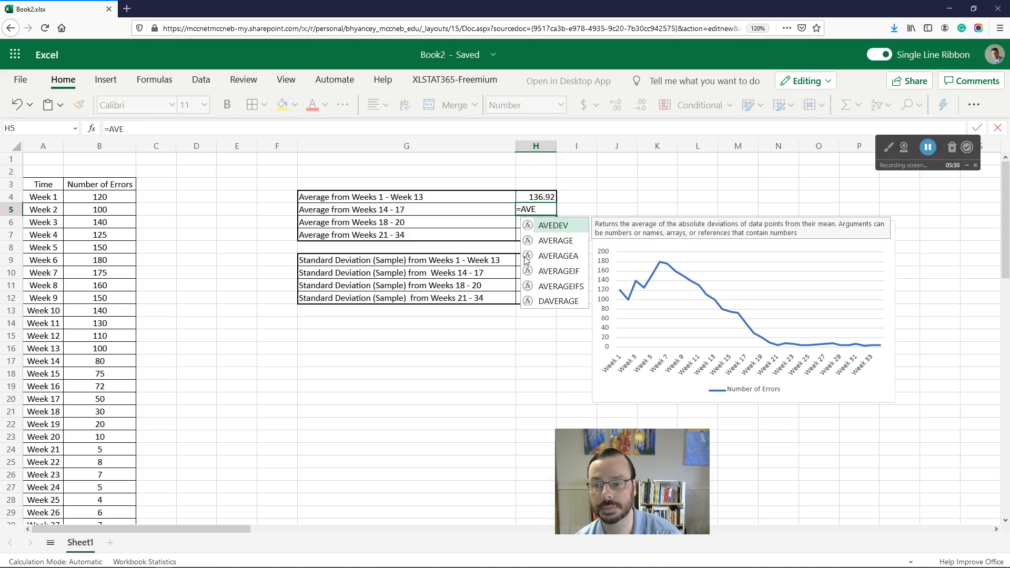
left_click(556, 245)
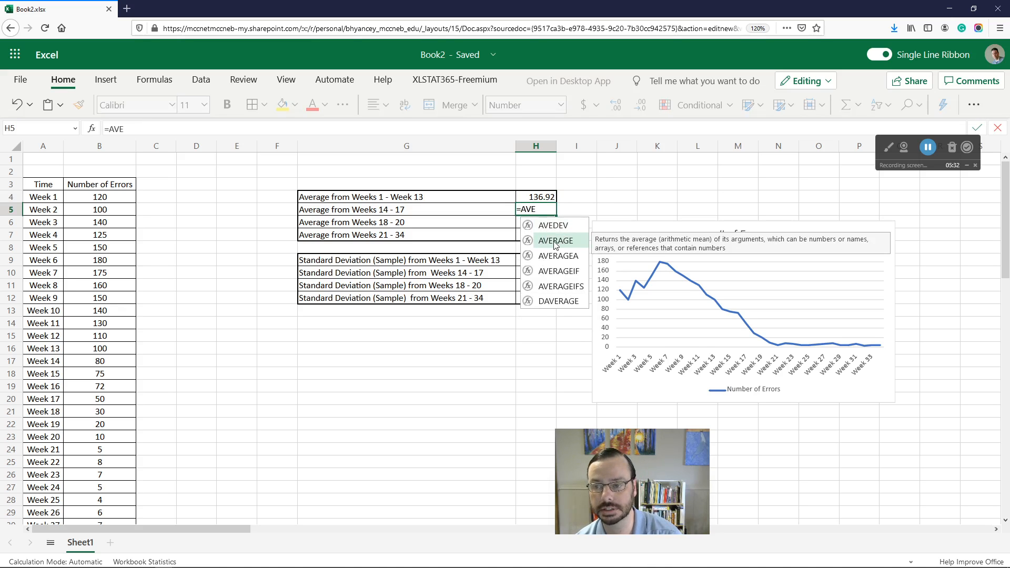
double_click(556, 241)
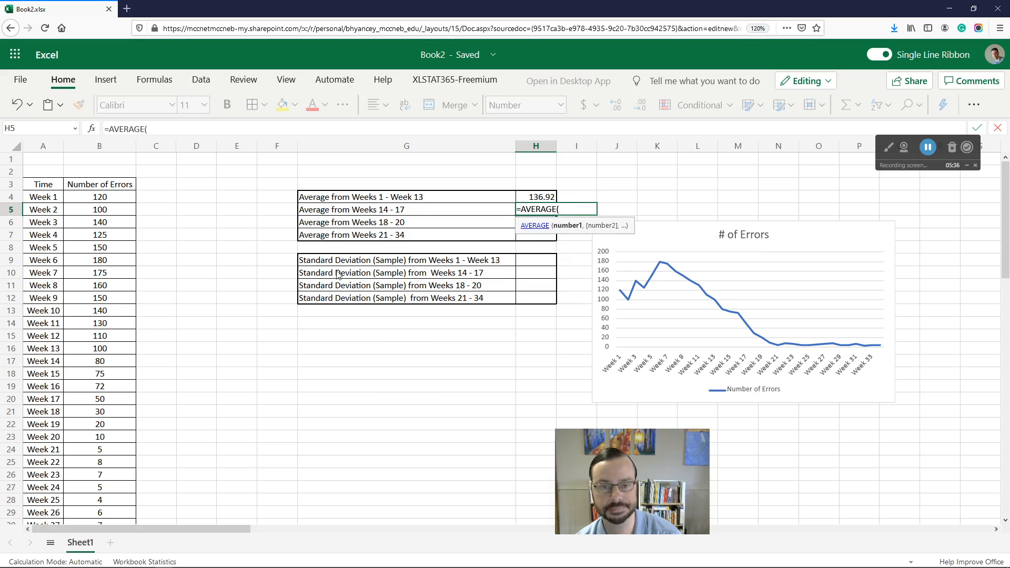
left_click(107, 363)
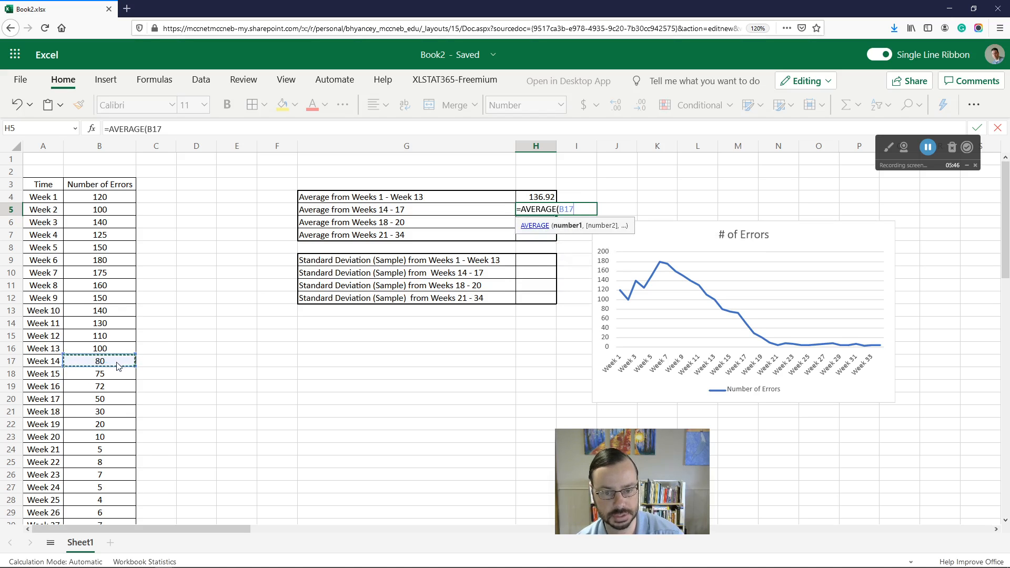
left_click(107, 404, "shift")
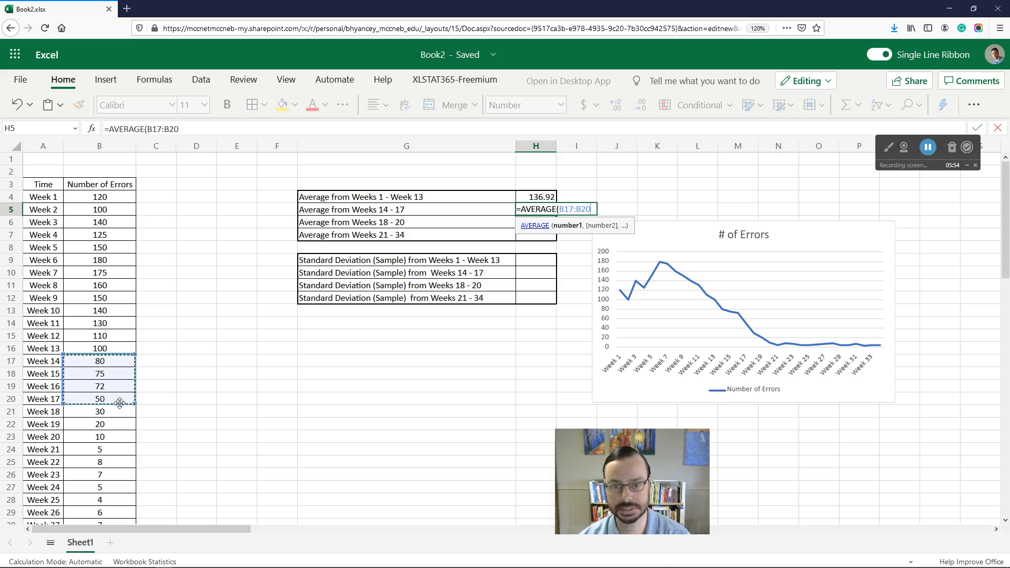
type(")")
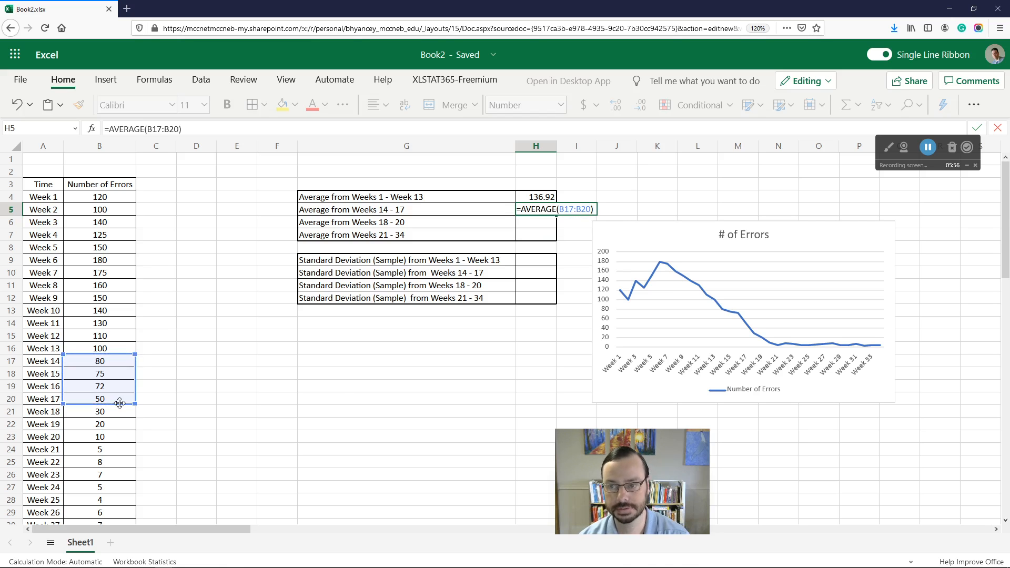
key("Return")
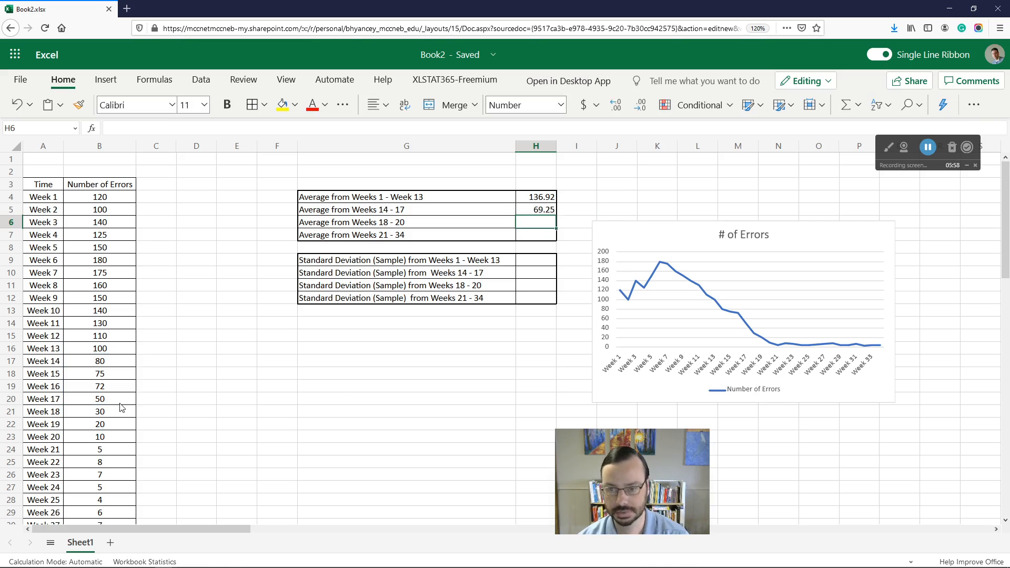
Step: Enter =AVERAGE(B21:B23) in H6 to average the errors for Weeks 18 to 20
type("=Av")
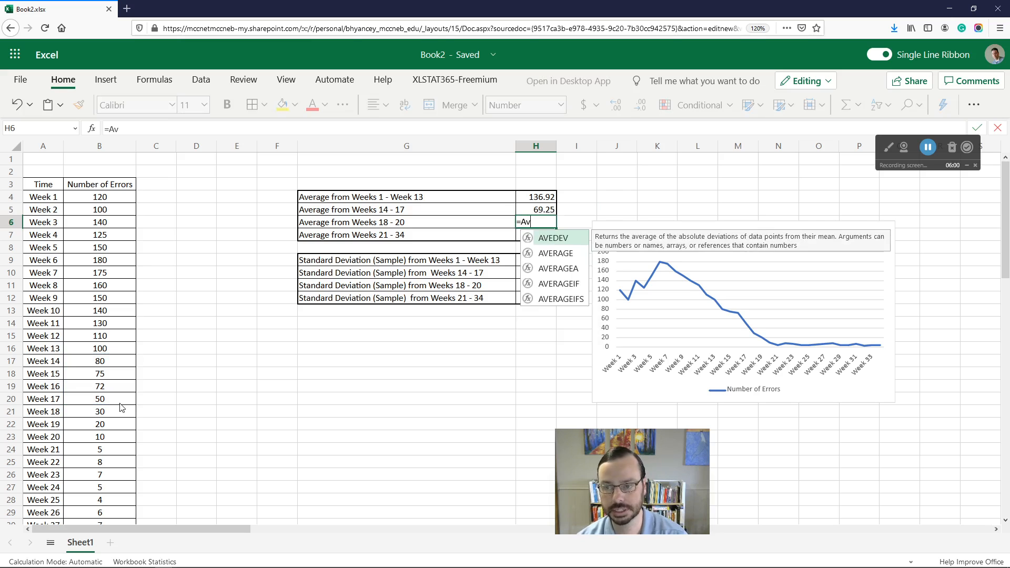
type("erage(")
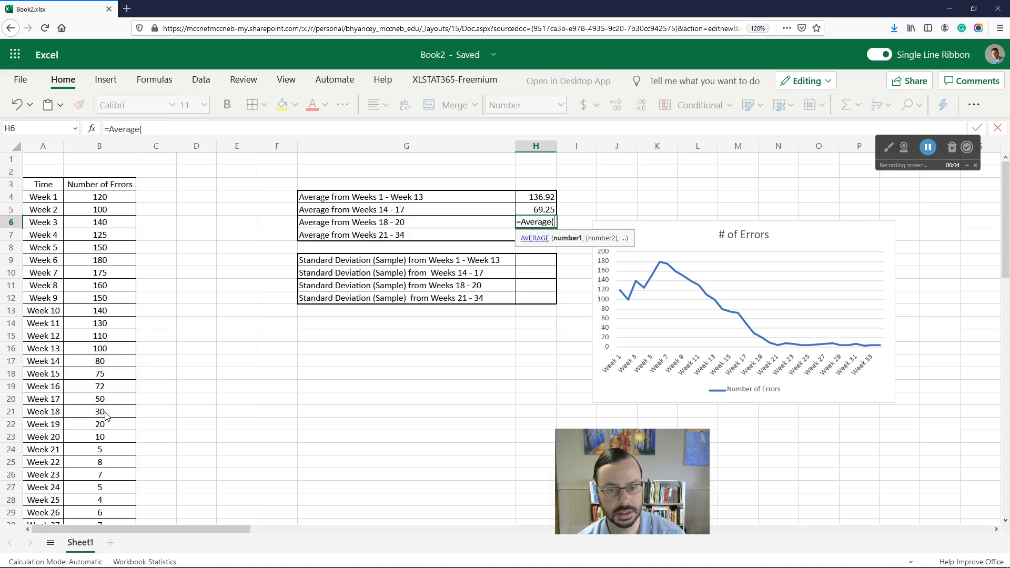
left_click(105, 416)
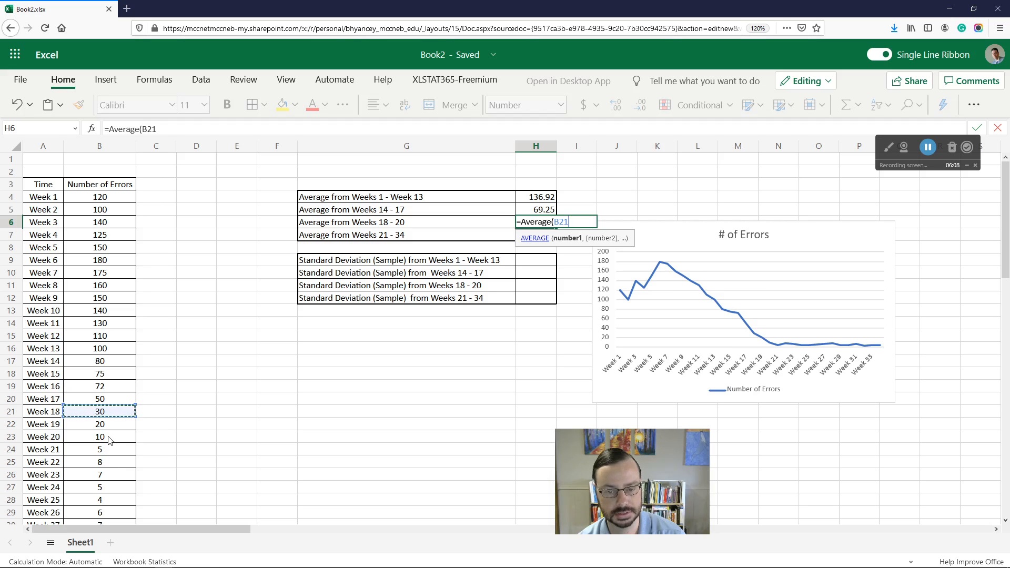
left_click(110, 440, "shift")
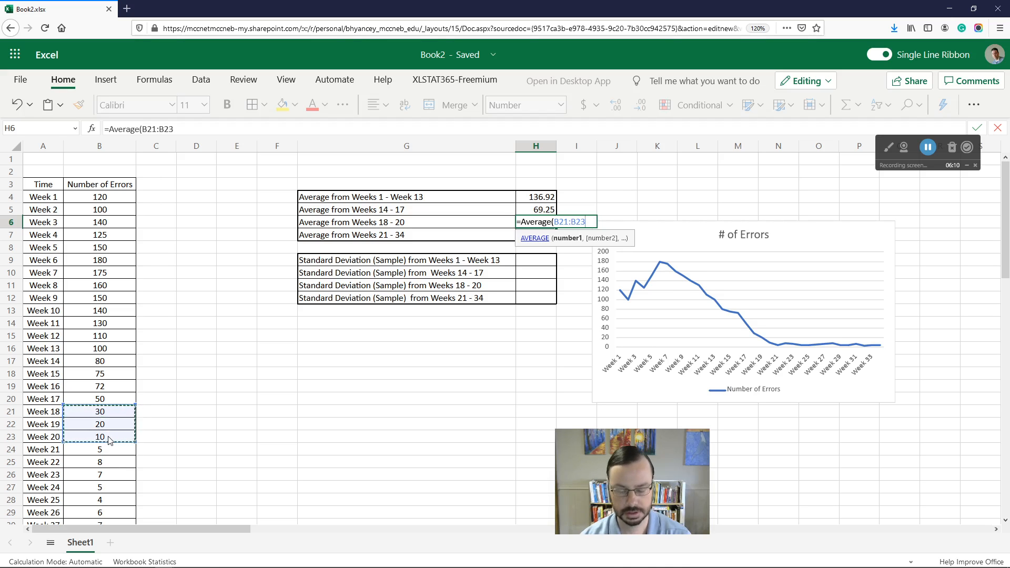
type(")")
key("Return")
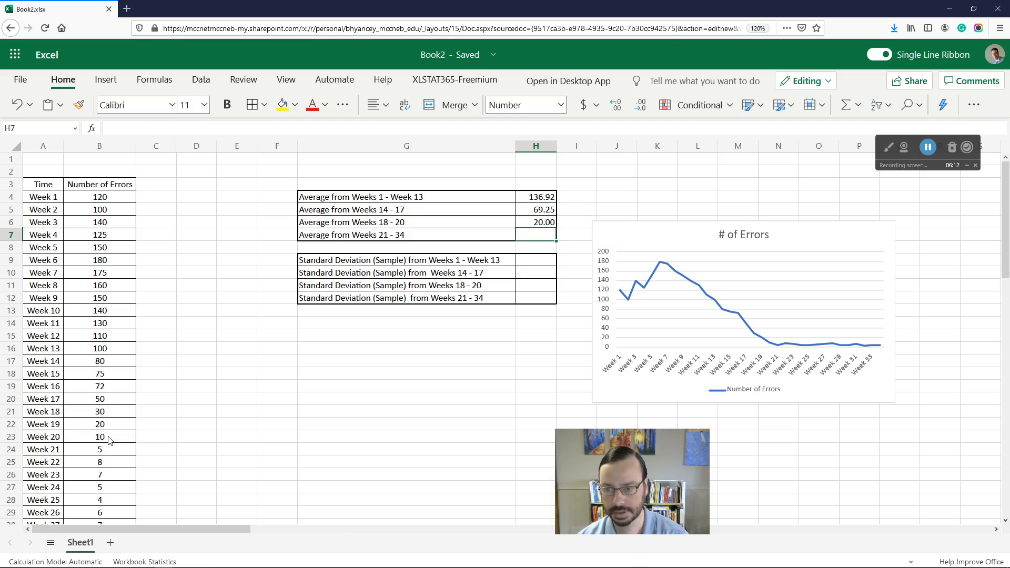
Step: Enter =AVERAGE(B24:B37) in H7 to average the errors for Weeks 21 to 34
type("=Aver")
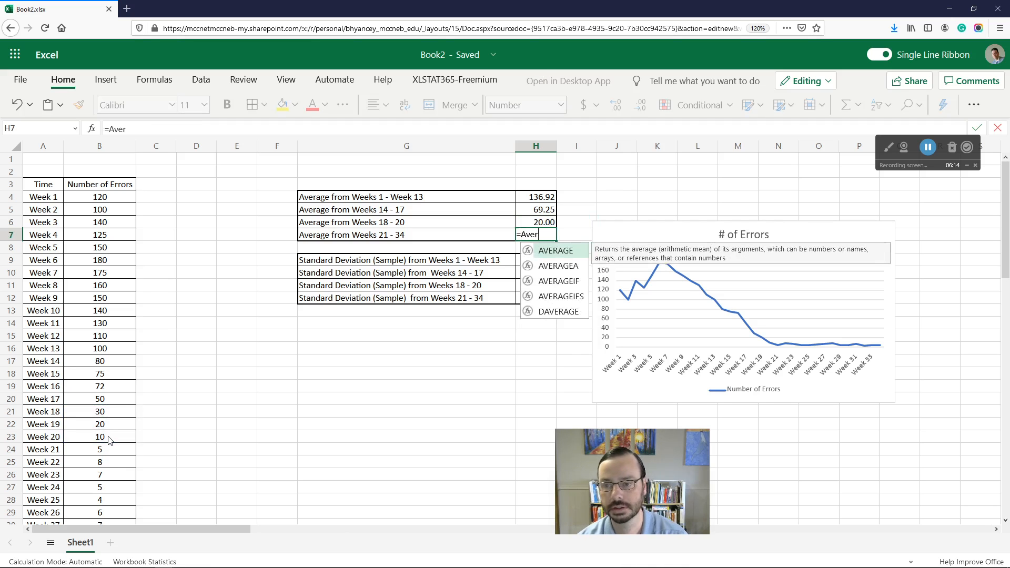
type("age(")
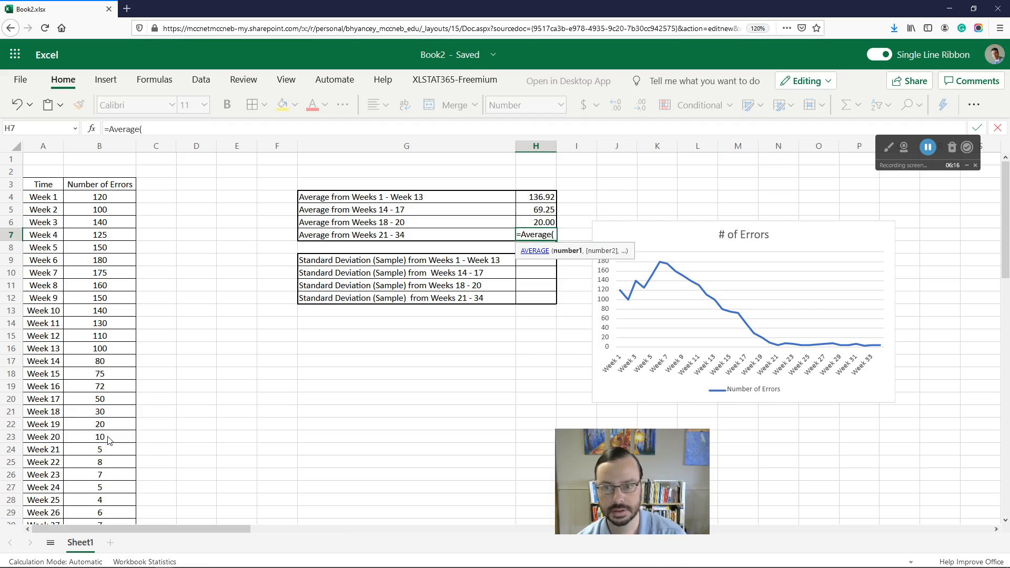
scroll(146, 411, "down", 3)
left_click(102, 324)
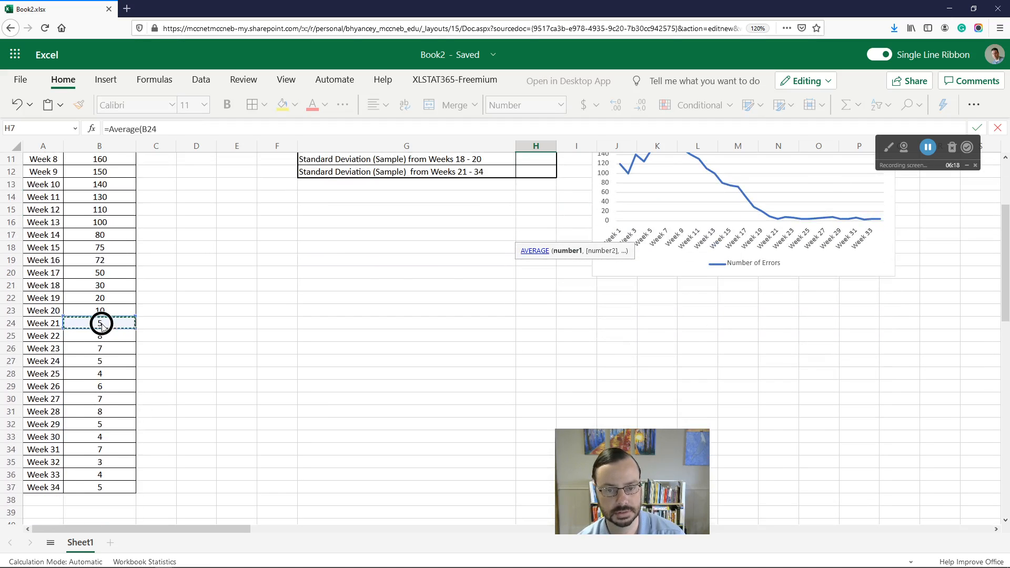
left_click(100, 487, "shift")
type(")")
key("Return")
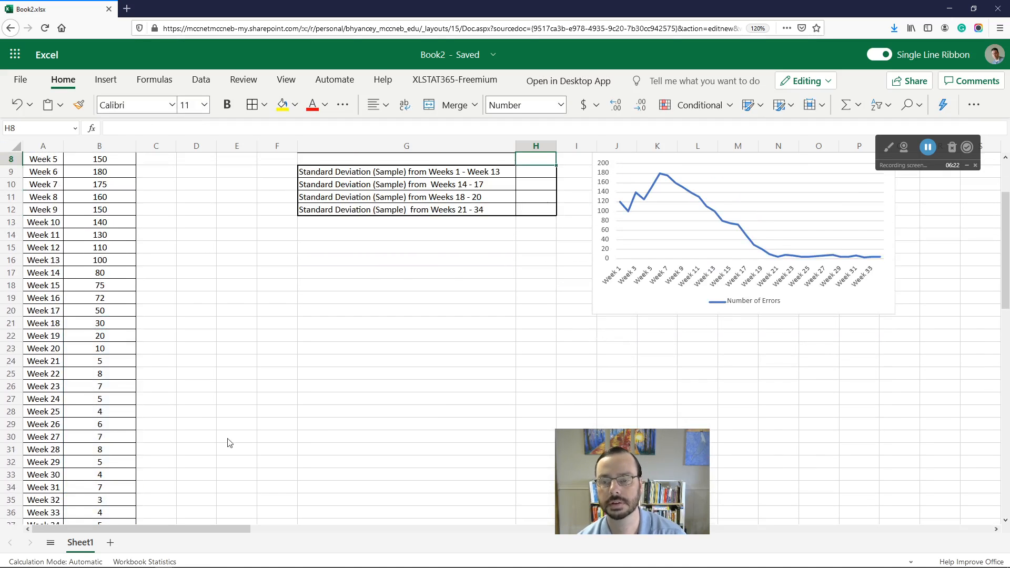
Step: Enter =STDEV.S(B4:B16) in H9 for the sample standard deviation of Weeks 1 to 13
scroll(232, 442, "up", 2)
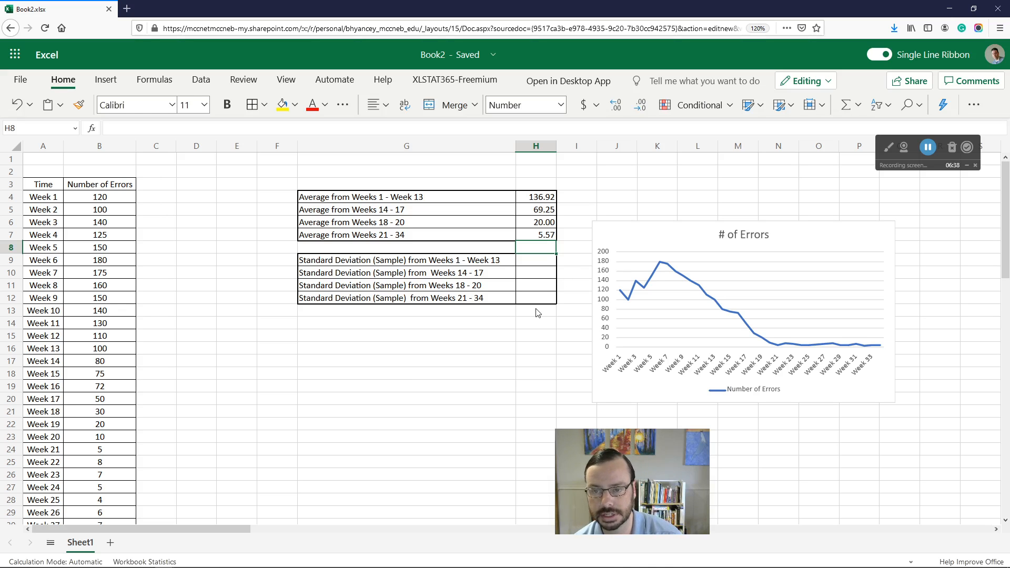
left_click(539, 263)
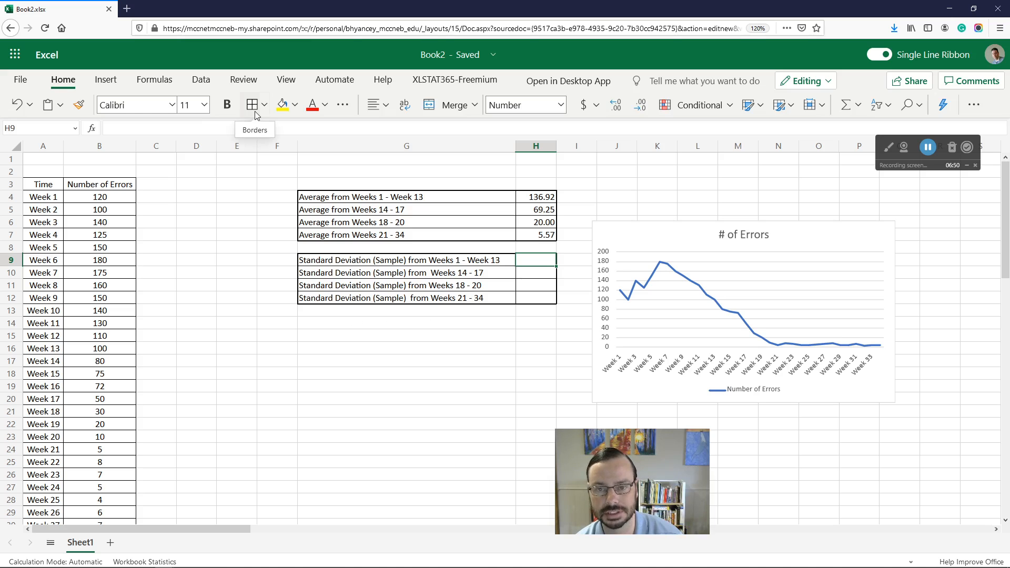
left_click(537, 258)
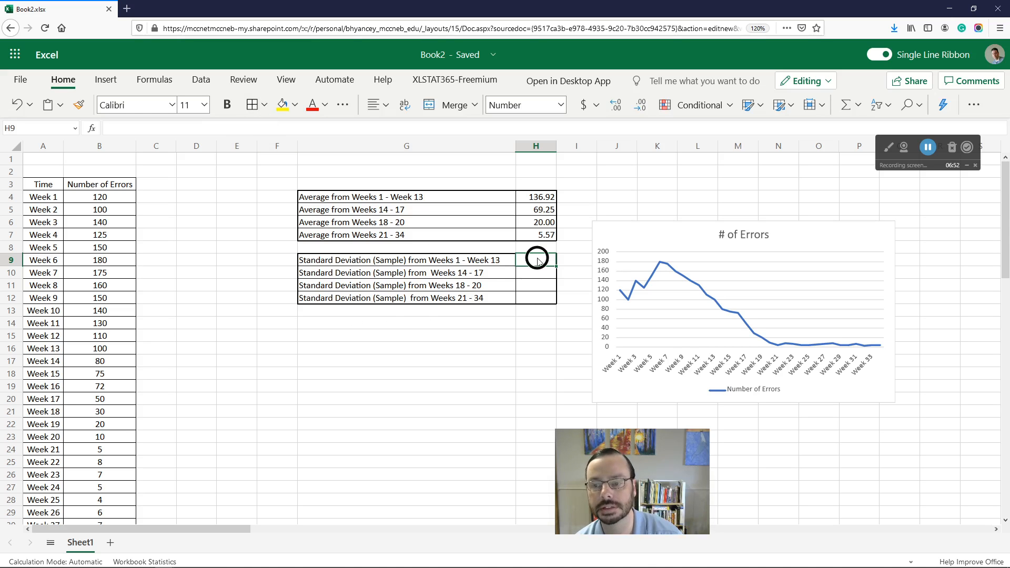
double_click(538, 261)
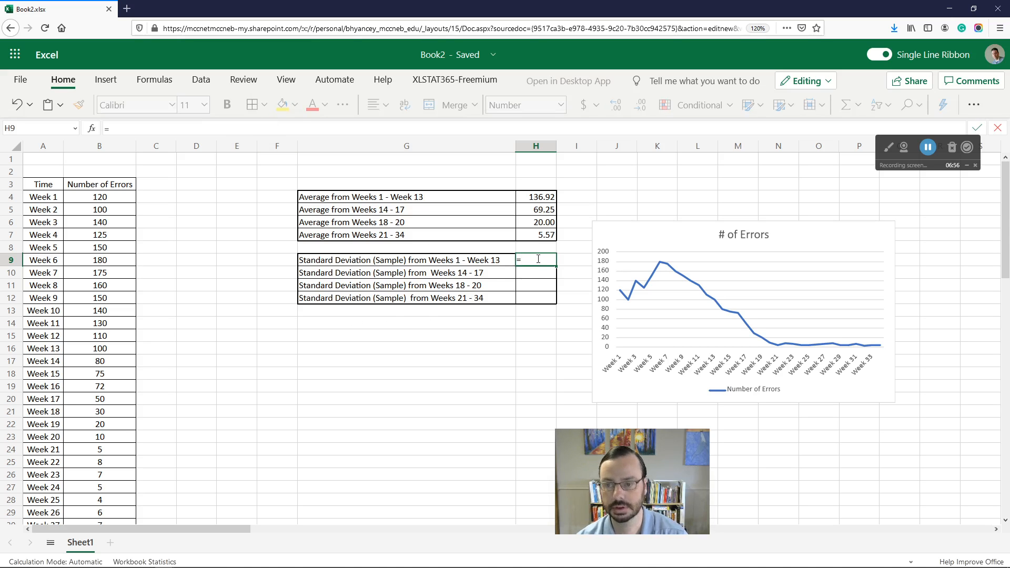
type("=STA")
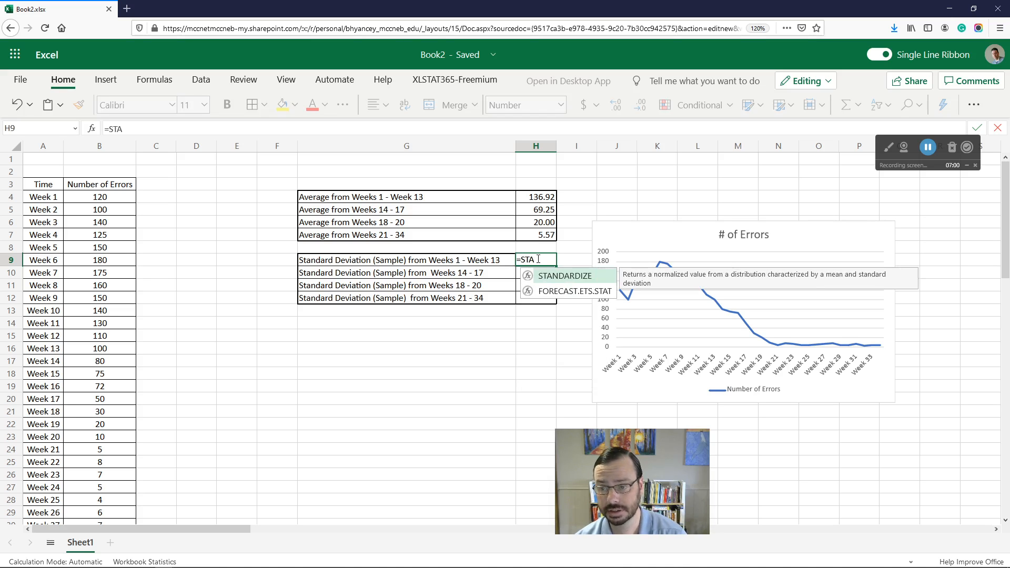
key("BackSpace")
type("DE")
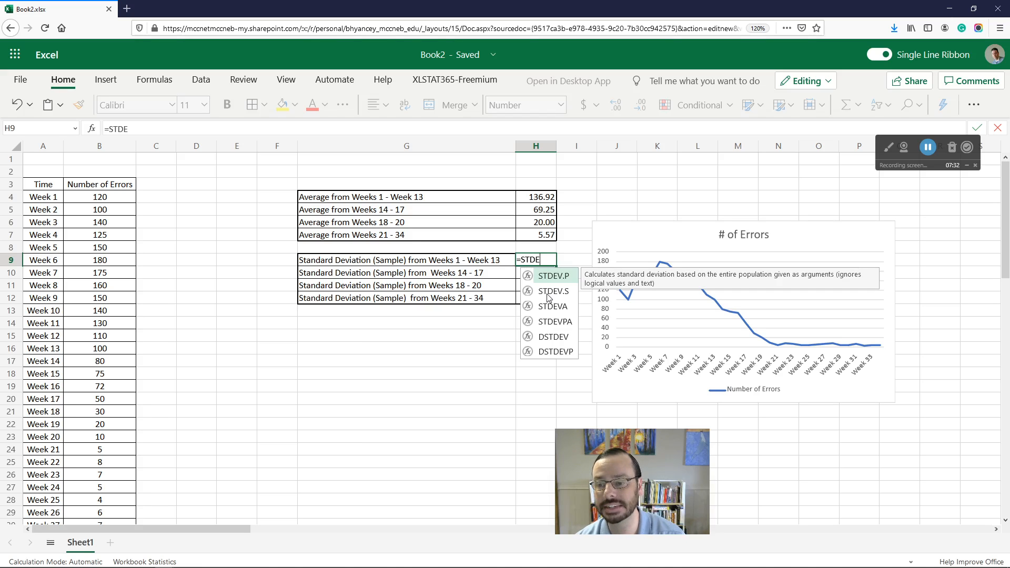
type("V.S")
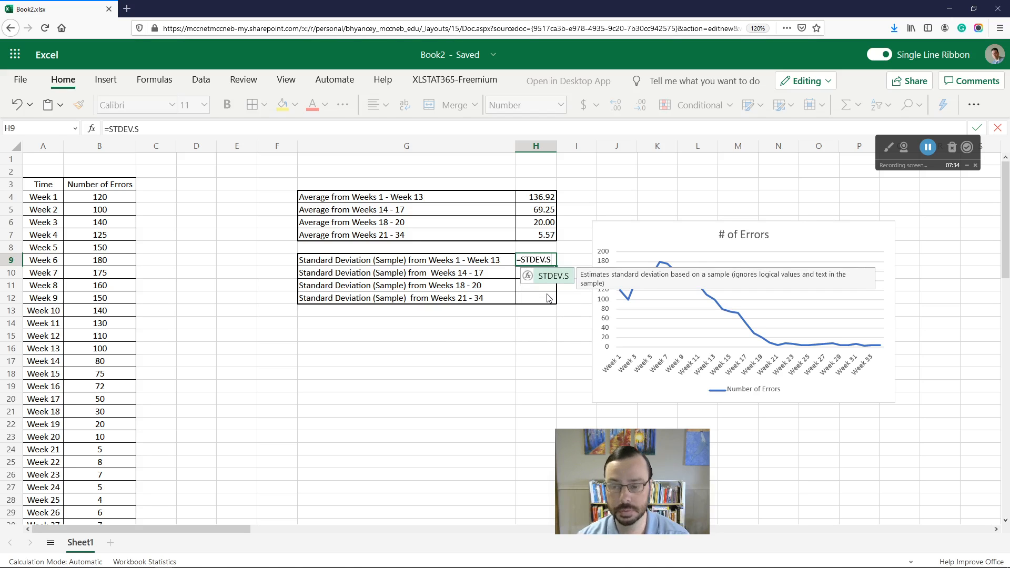
type("(")
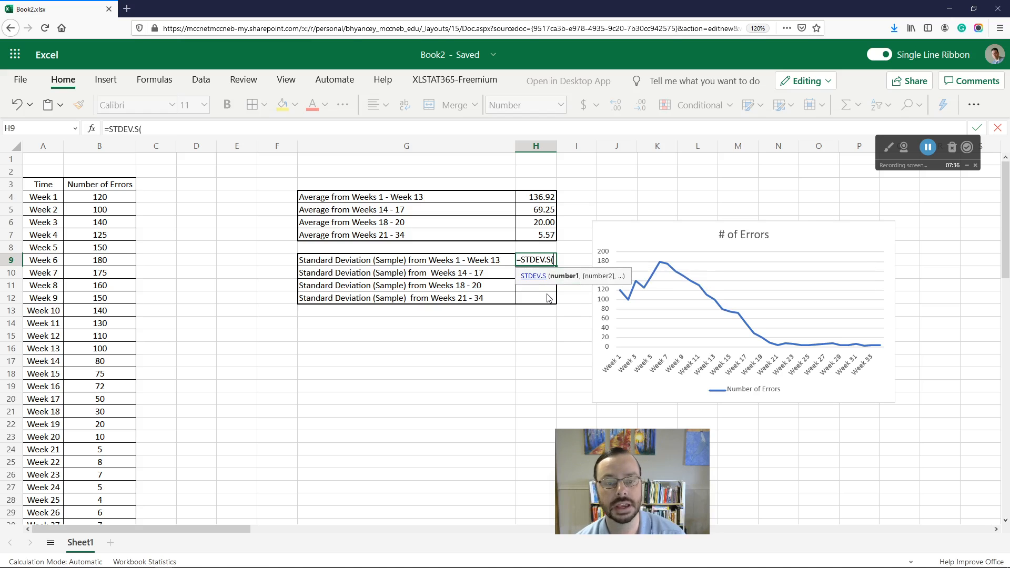
left_click(99, 198)
left_click_drag(99, 197, 100, 352)
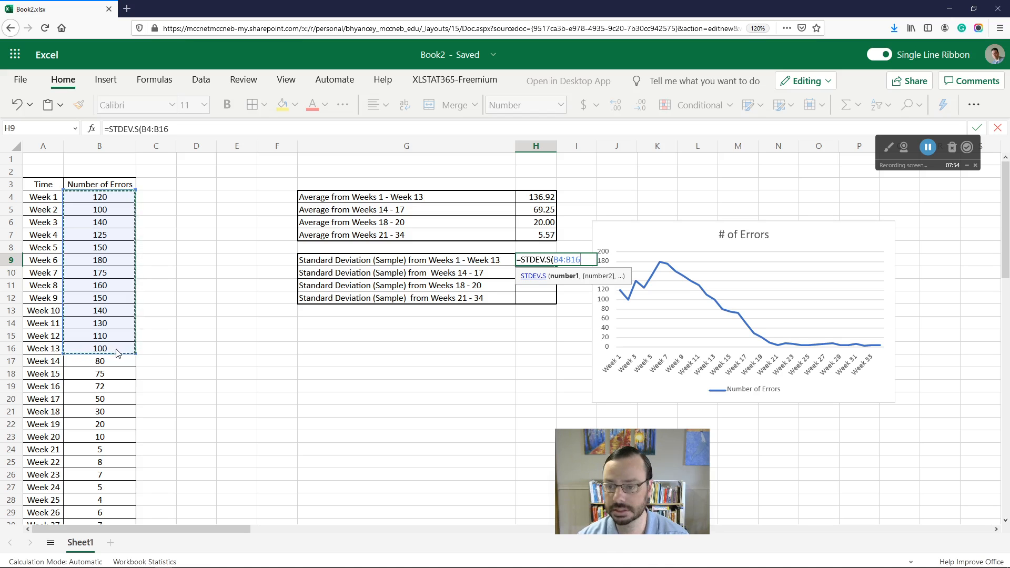
type(")")
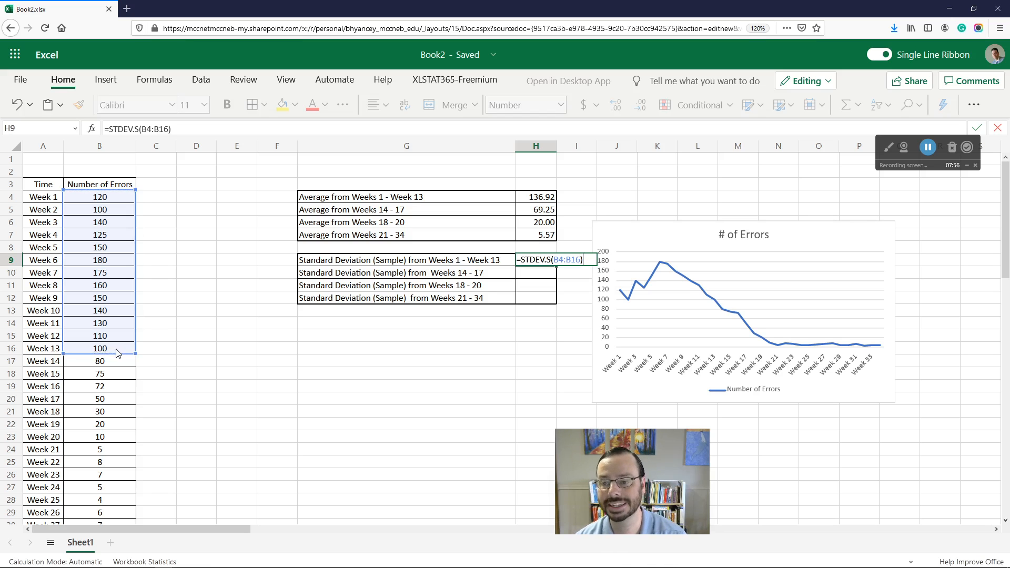
key("Return")
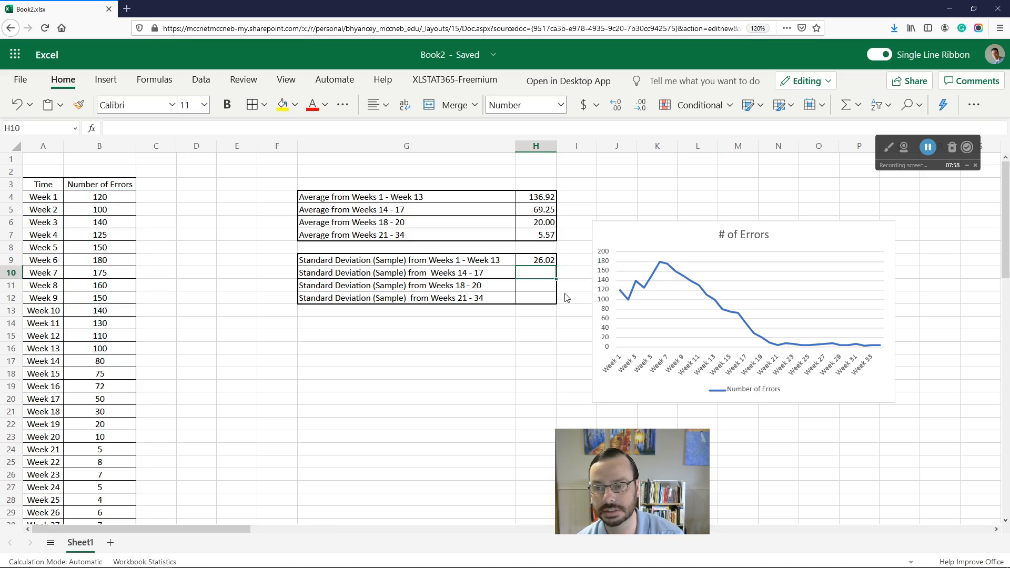
Step: Adjust the decimal places of the Weeks 1–13 standard deviation, keeping two decimals
left_click(542, 262)
left_click(640, 113)
left_click(640, 113)
left_click(616, 112)
left_click(616, 111)
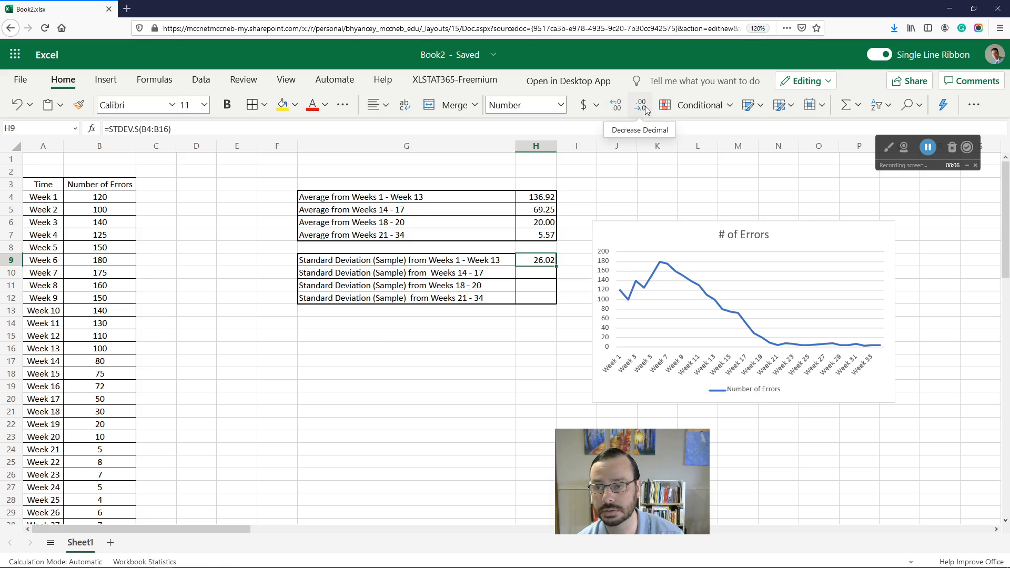
Step: Enter =STDEV.S(B17:B20) in H10 for the sample standard deviation of Weeks 14 to 17
left_click(543, 274)
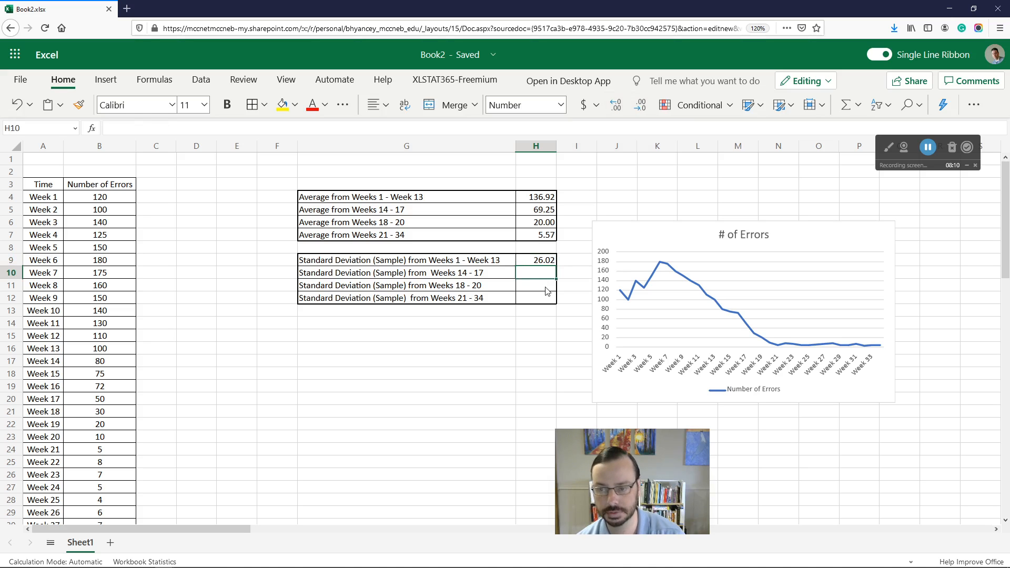
type("=STD")
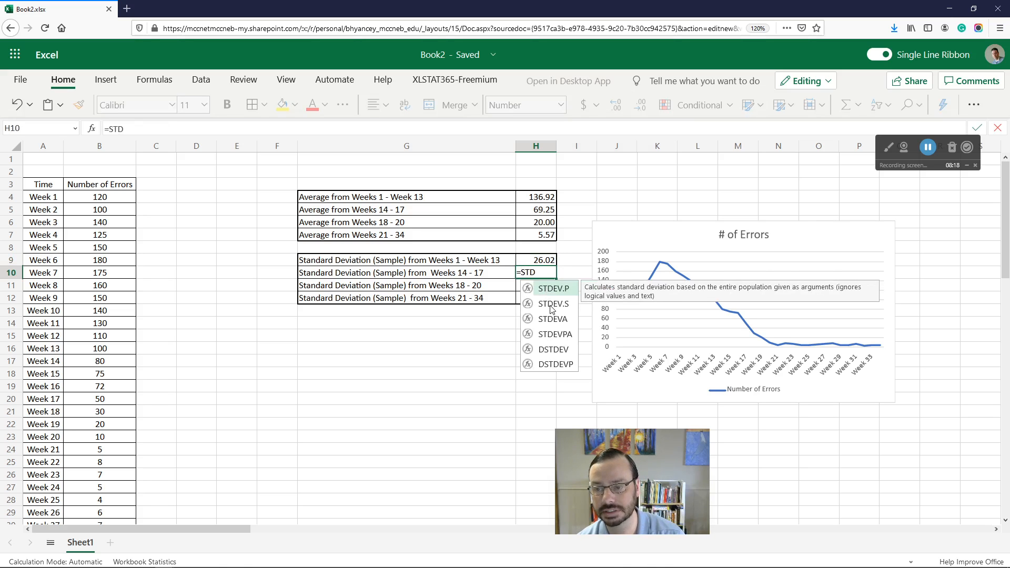
double_click(551, 307)
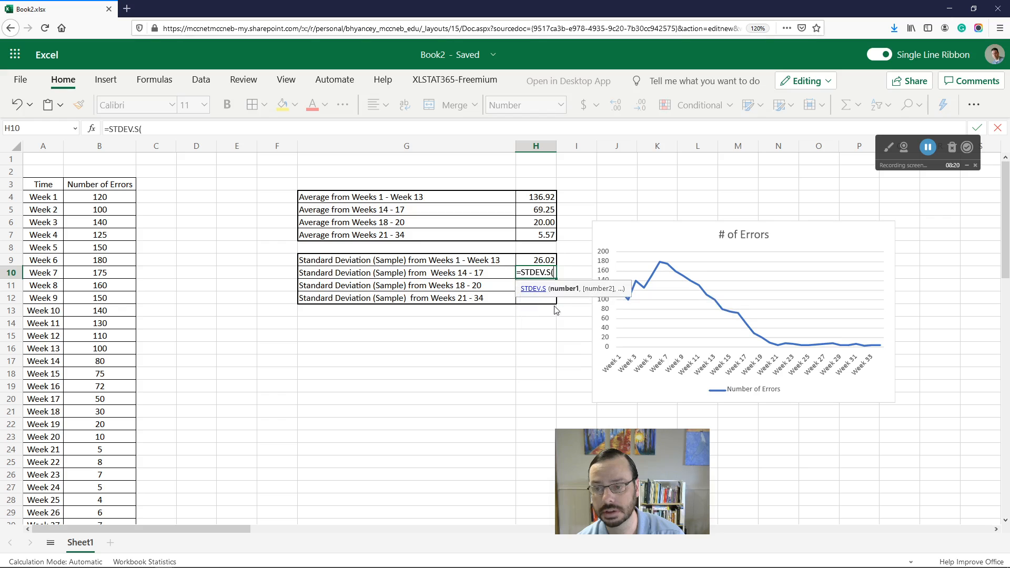
left_click(103, 364)
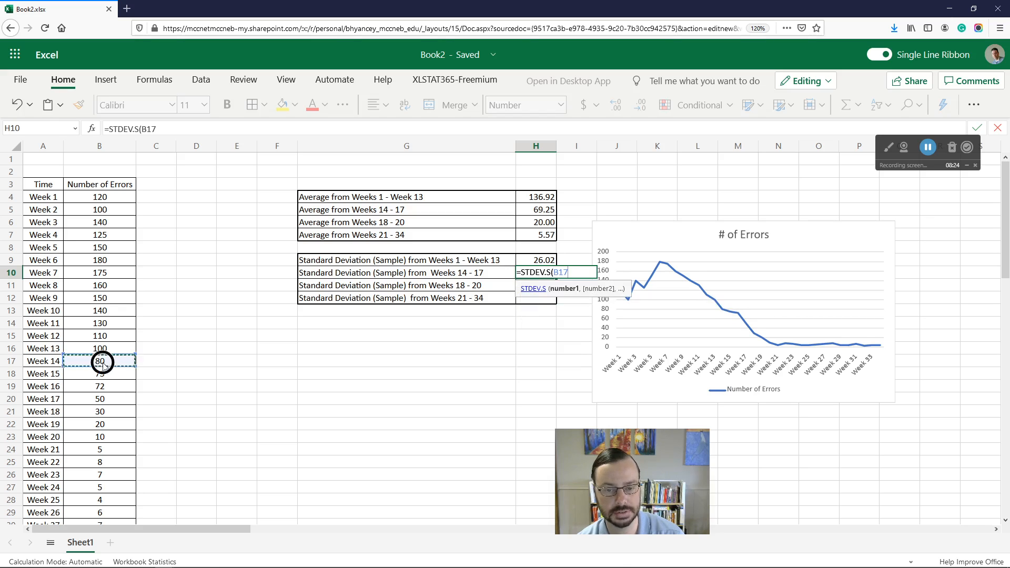
left_click(106, 403, "shift")
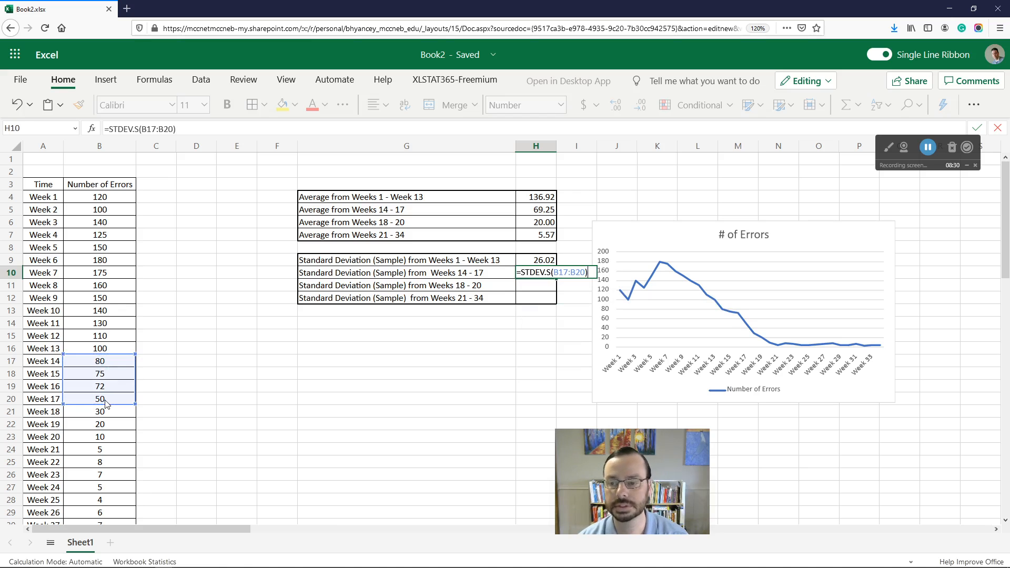
key("Return")
Step: Enter =STDEV.S(B21:B23) in H11 for the sample standard deviation of Weeks 18 to 20
type("=ST")
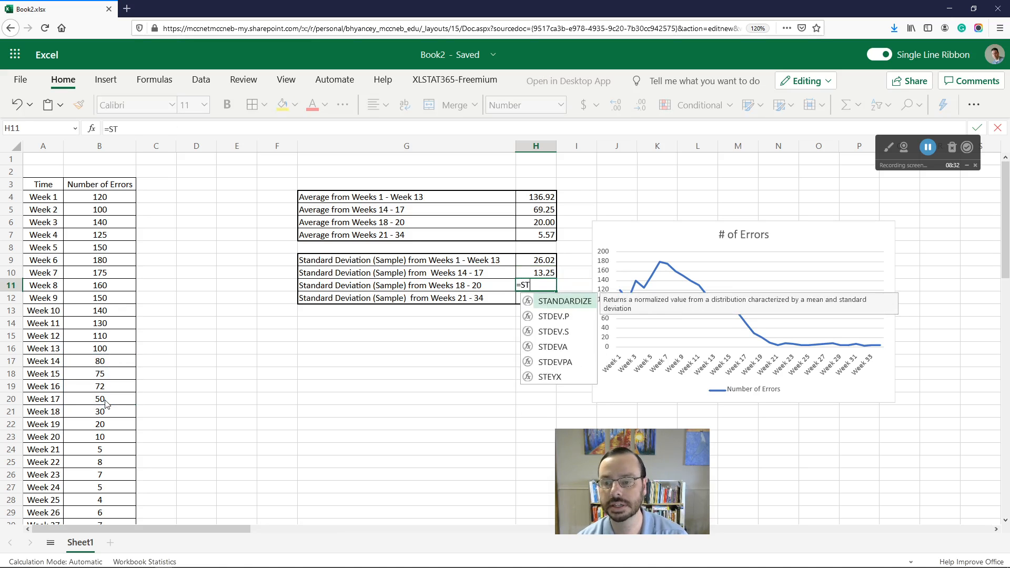
type("DEV.")
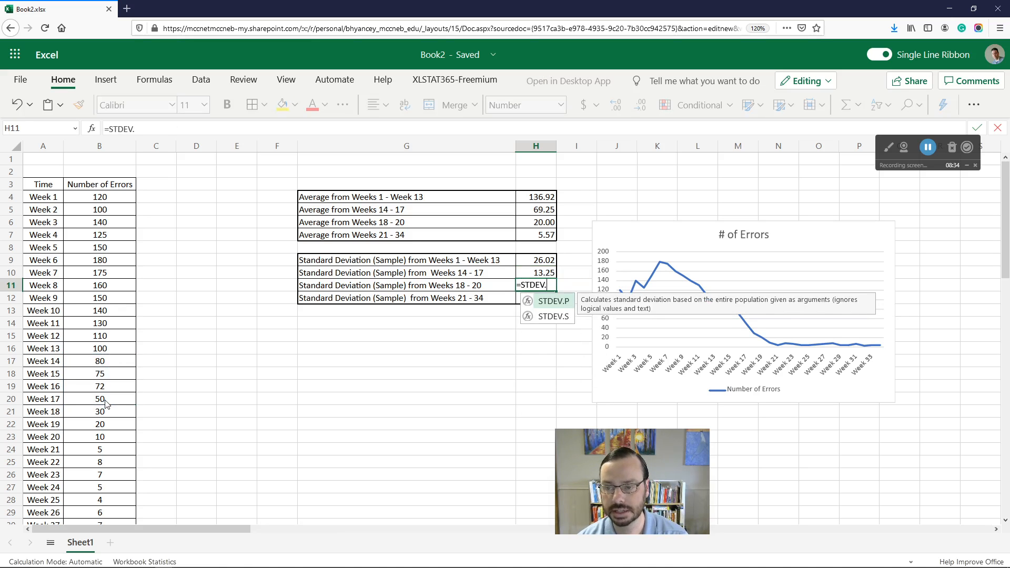
type("S(")
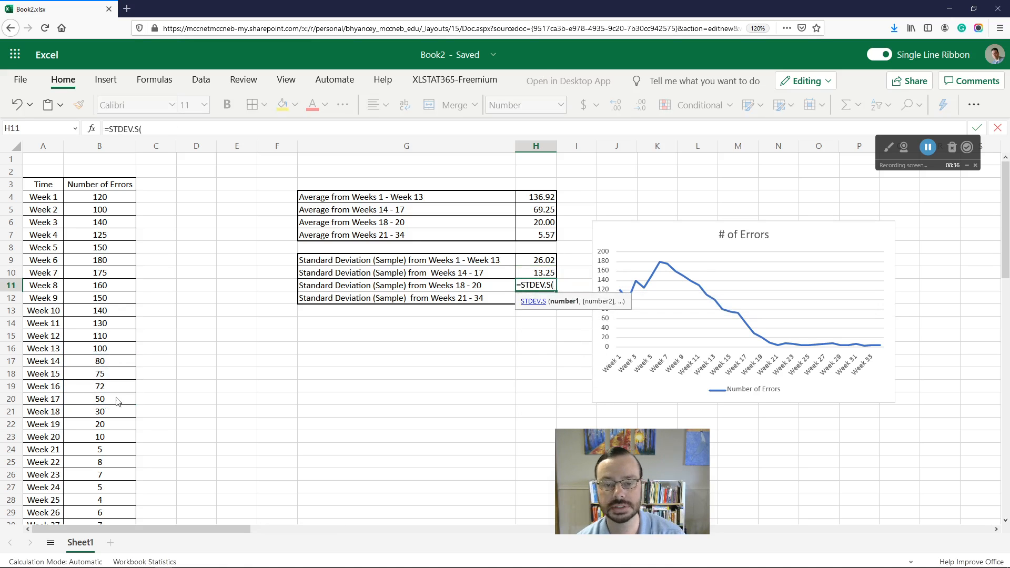
left_click(109, 414)
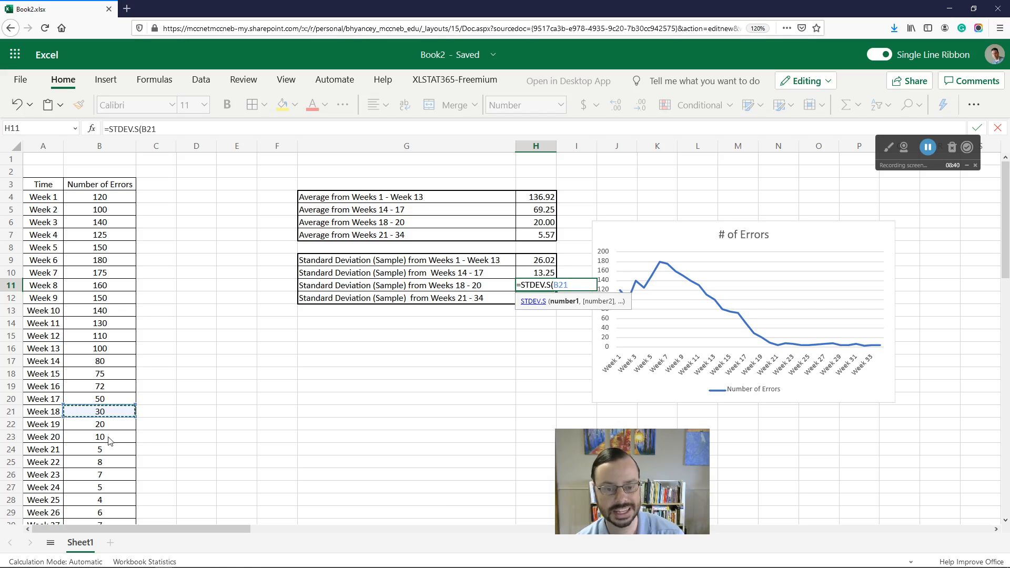
left_click(108, 437, "shift")
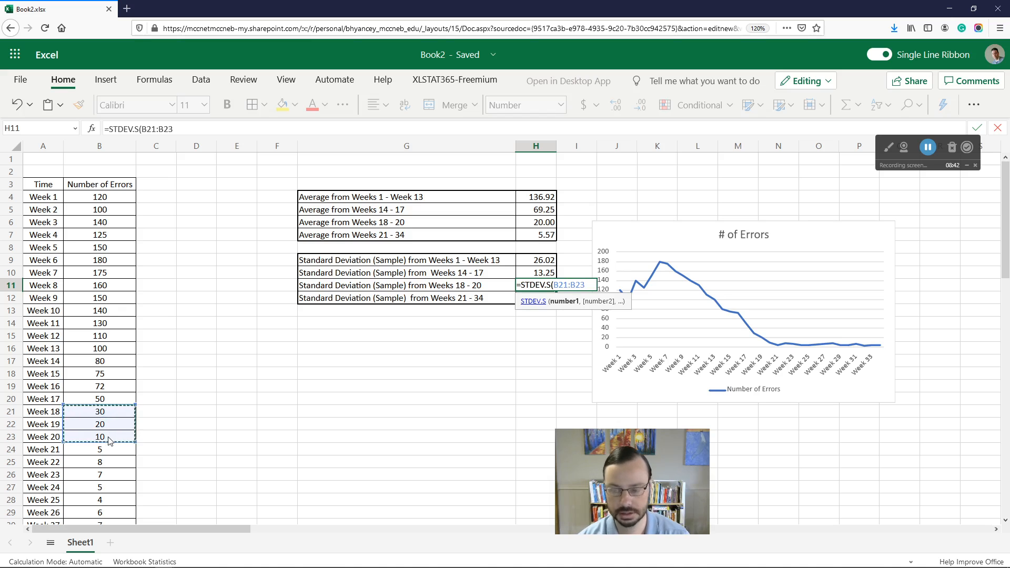
type(")")
key("Return")
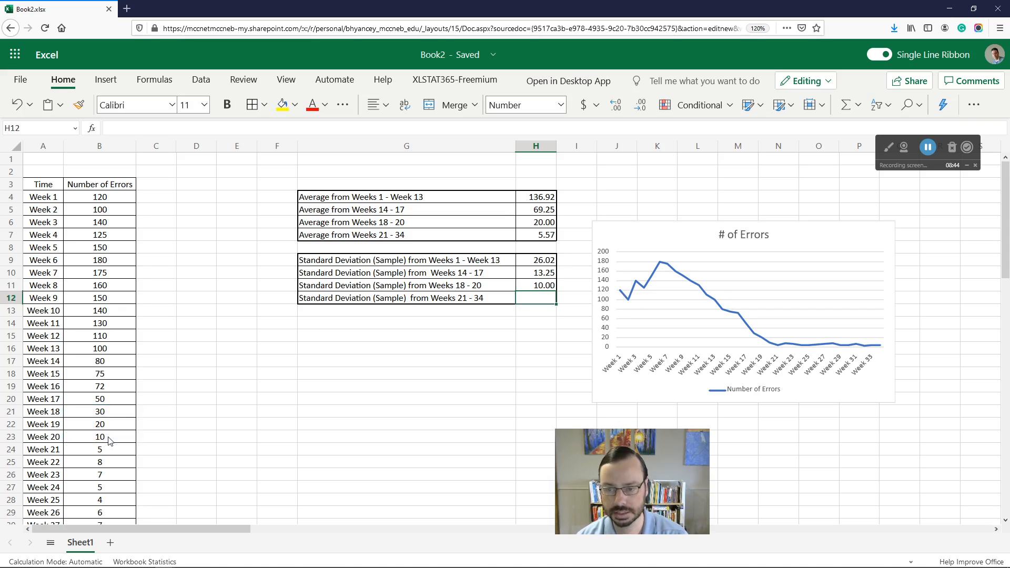
Step: Enter a STDEV.S formula in H12 over the error counts from B24 to Weeks 34 for the Weeks 21–34 sample standard deviation
type("=STDEV.S(")
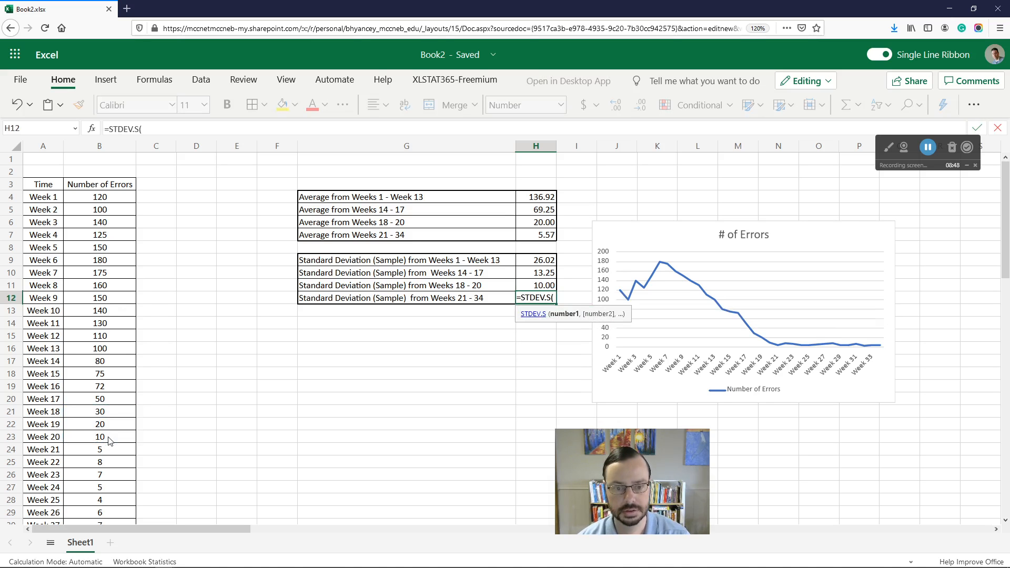
left_click(103, 451)
scroll(145, 447, "down", 5)
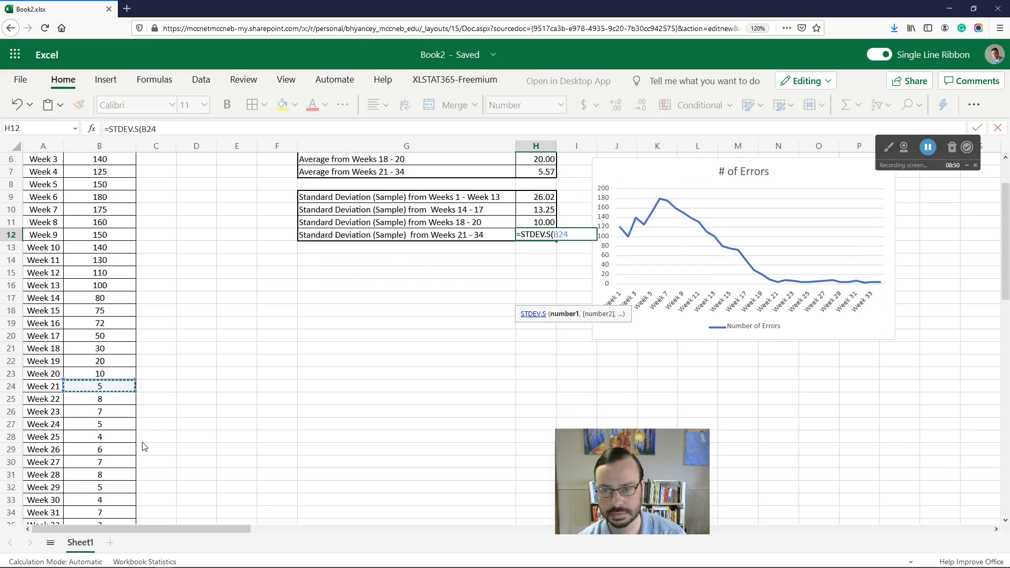
left_click(99, 424, "shift")
type(")")
key("Return")
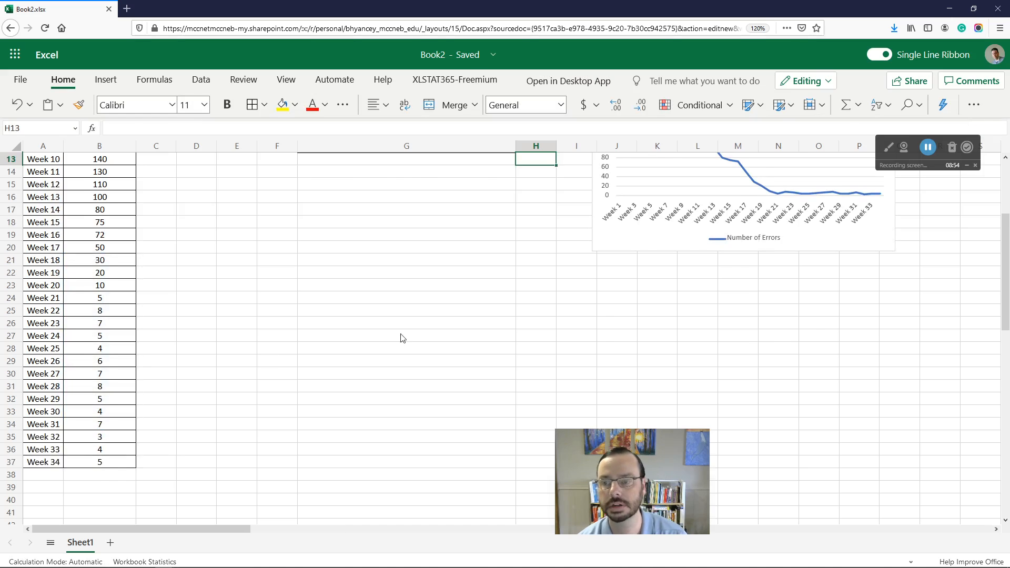
Step: Inspect the average formulas for Weeks 1–13 and Weeks 21–34
scroll(402, 338, "up", 4)
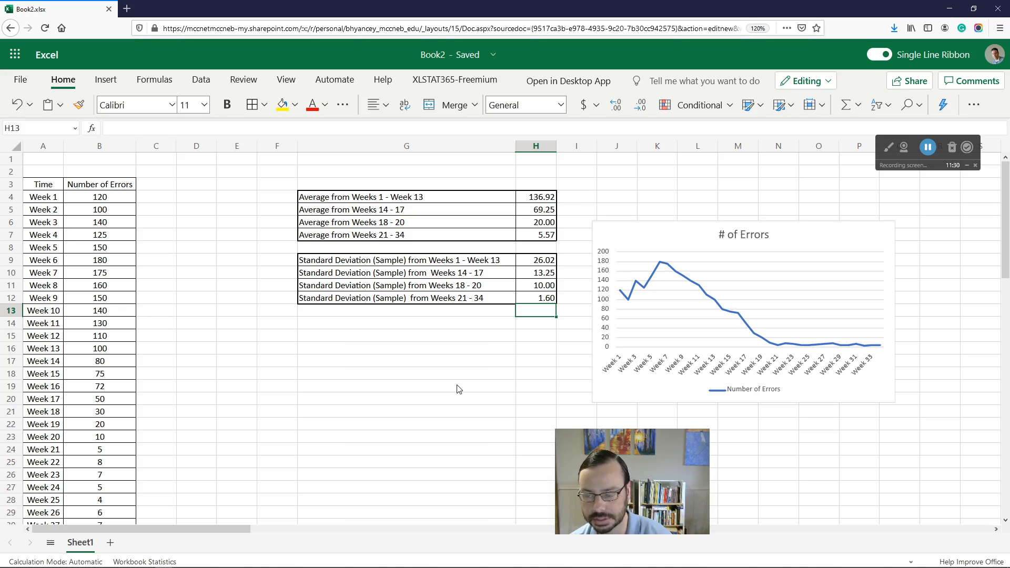
left_click(552, 198)
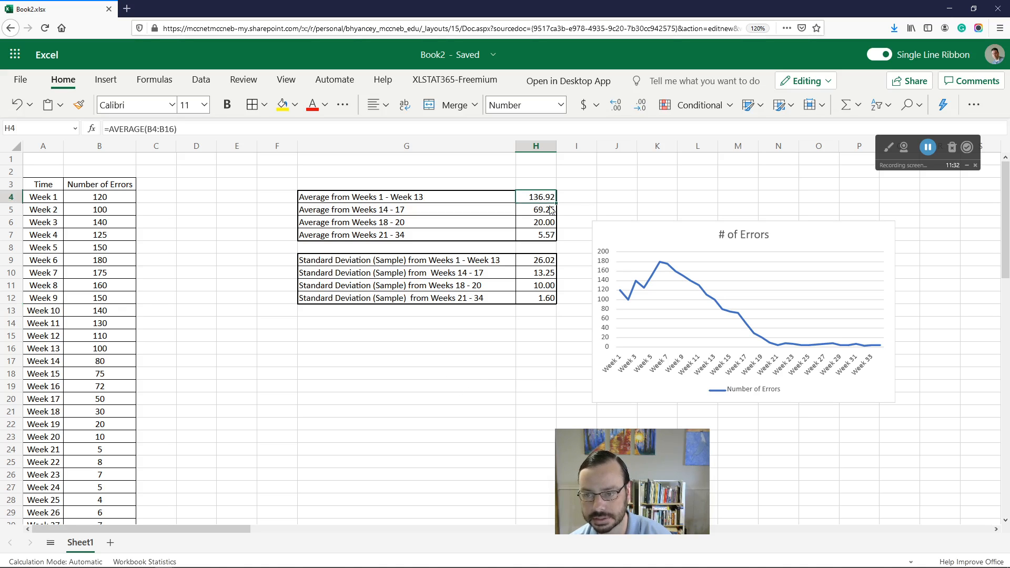
left_click(547, 239)
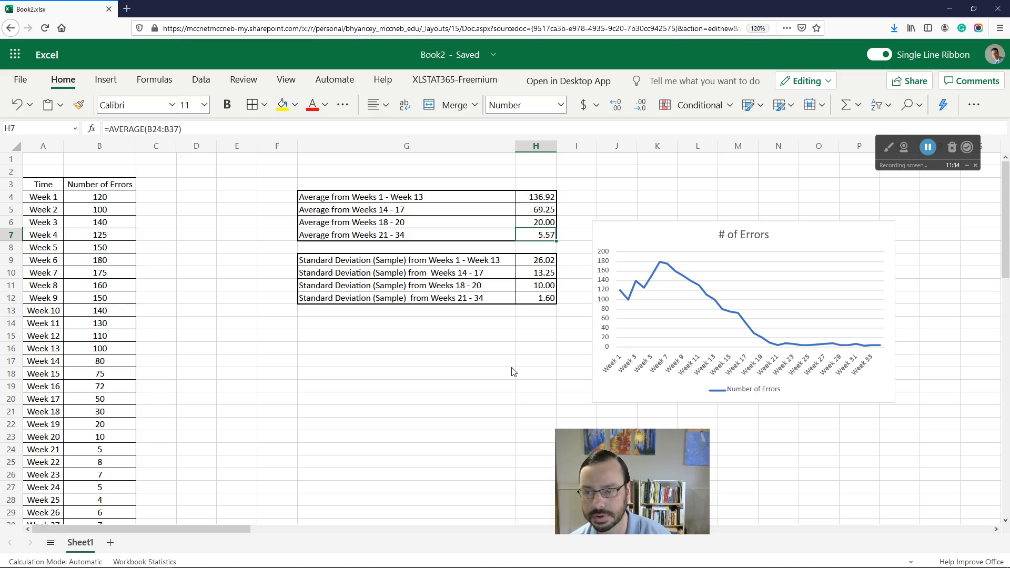
Step: Enter =H7/H4 in G18 to relate the Weeks 21–34 average to the Weeks 1–13 average
left_click(471, 376)
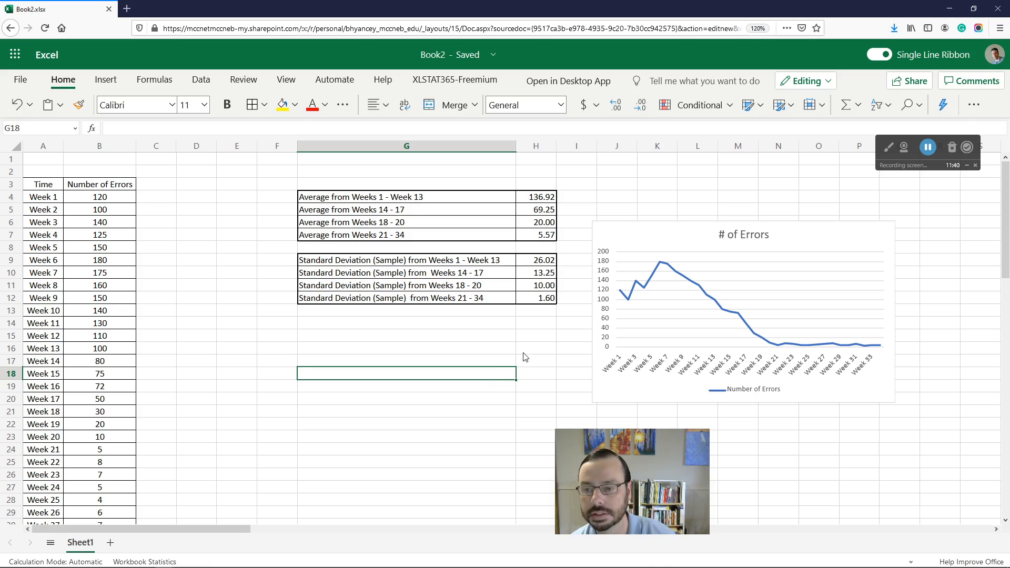
type("=")
left_click(543, 237)
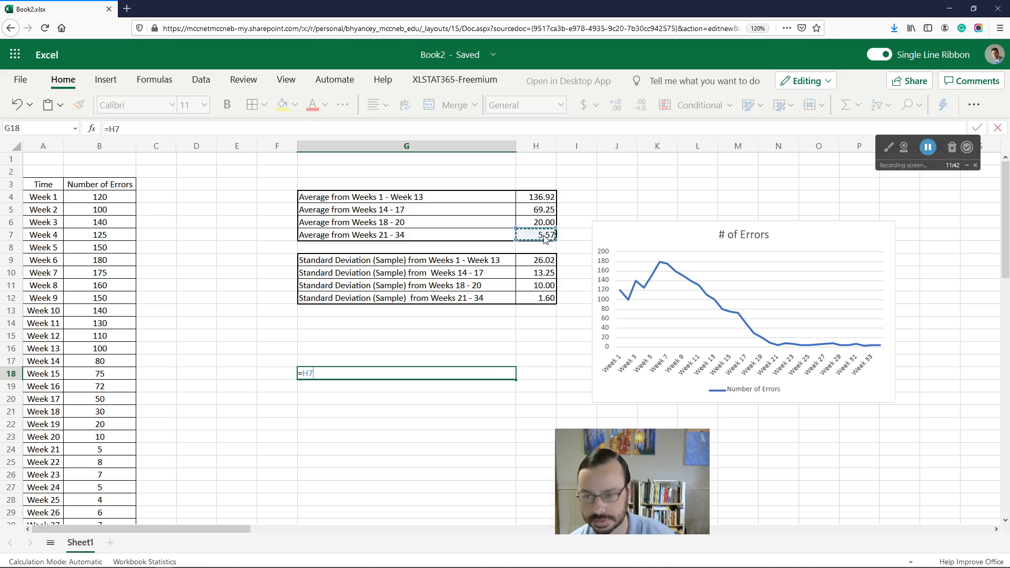
type("/")
left_click(542, 197)
key("Return")
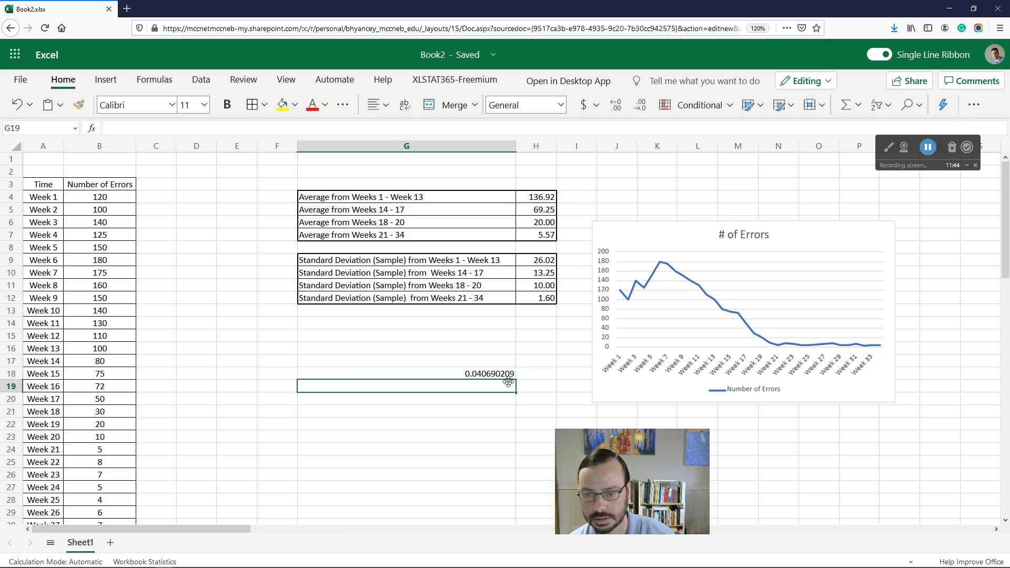
Step: Format G18 as a percentage, then clear the cell's contents
left_click(492, 373)
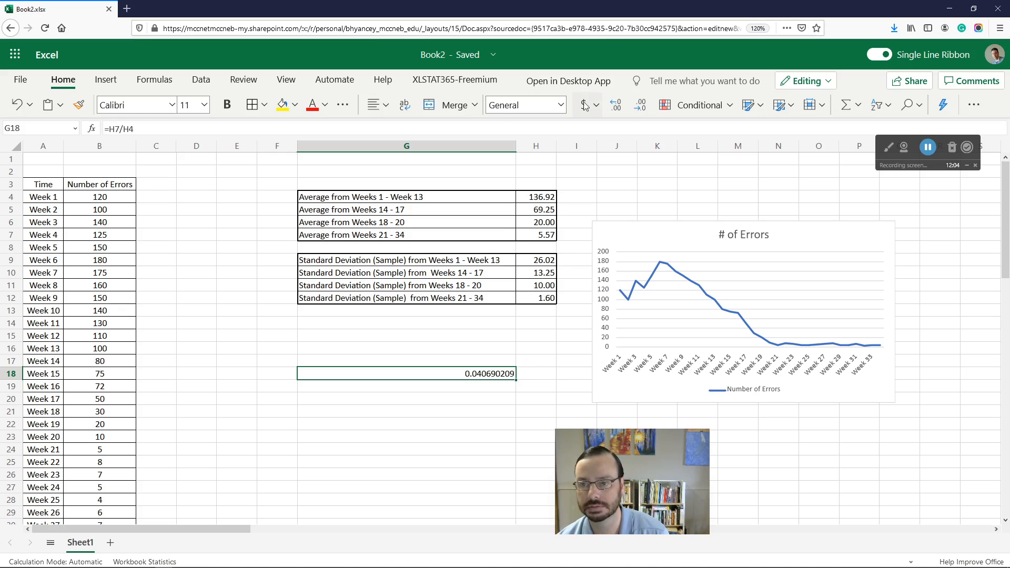
left_click(561, 104)
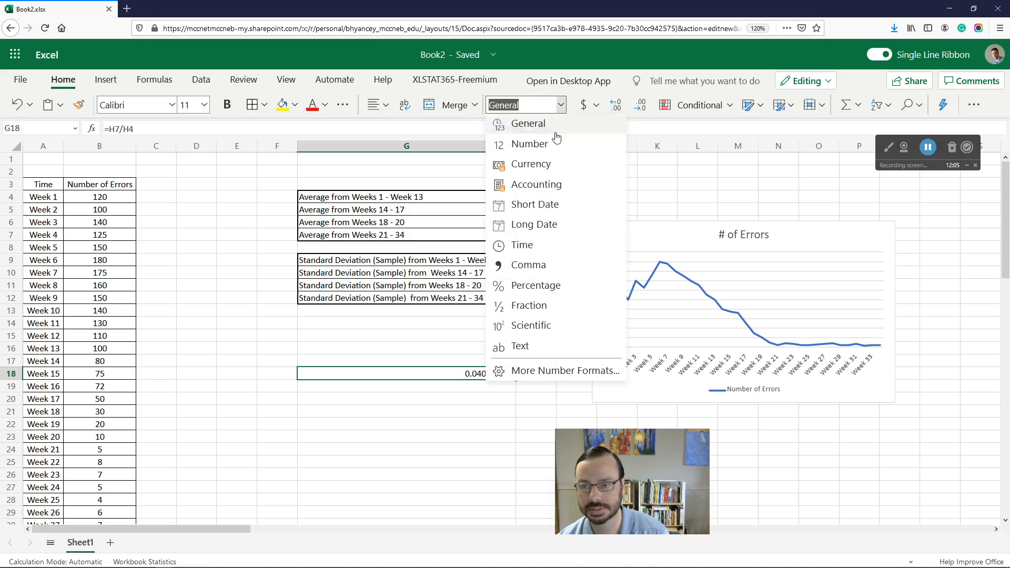
left_click(547, 285)
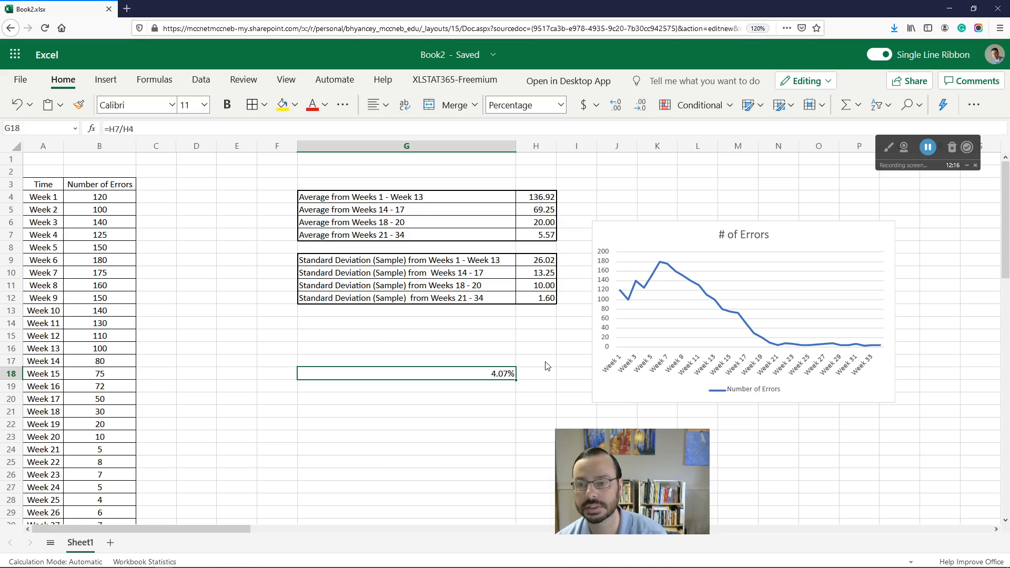
key("Delete")
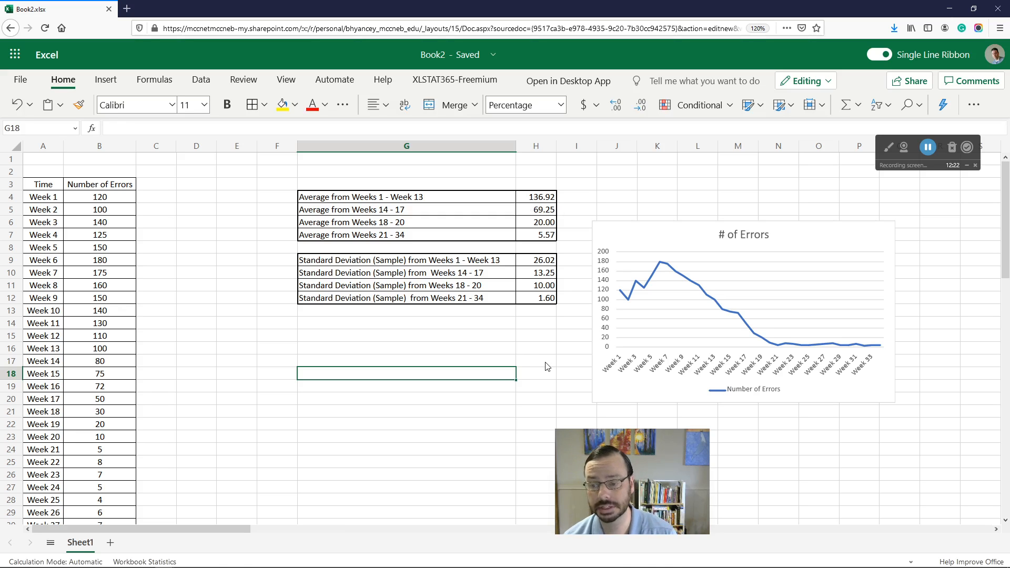
Step: Enter =(H4-H7) in G18 for the drop between the Weeks 1–13 and Weeks 21–34 averages
type("=(")
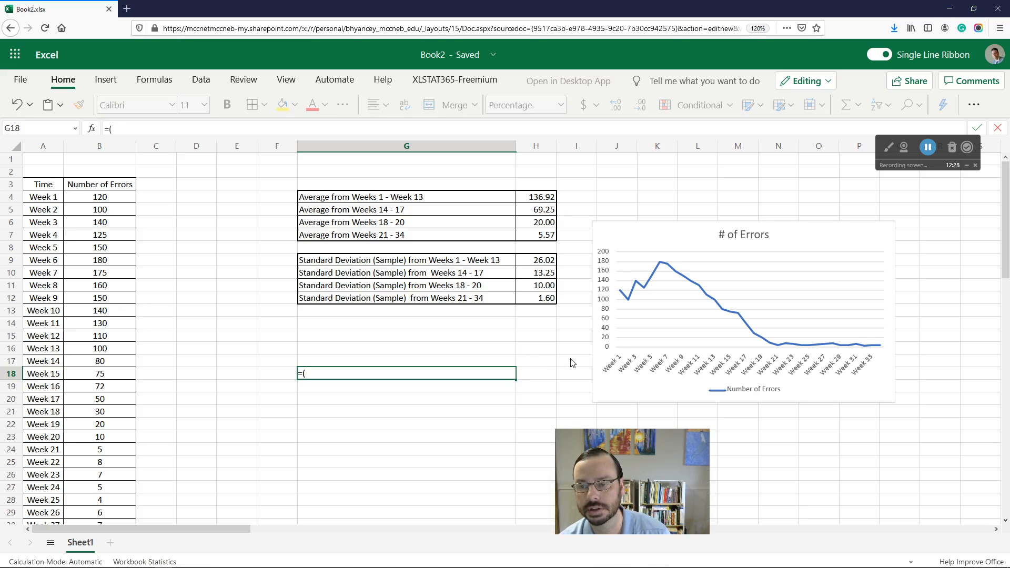
left_click(540, 199)
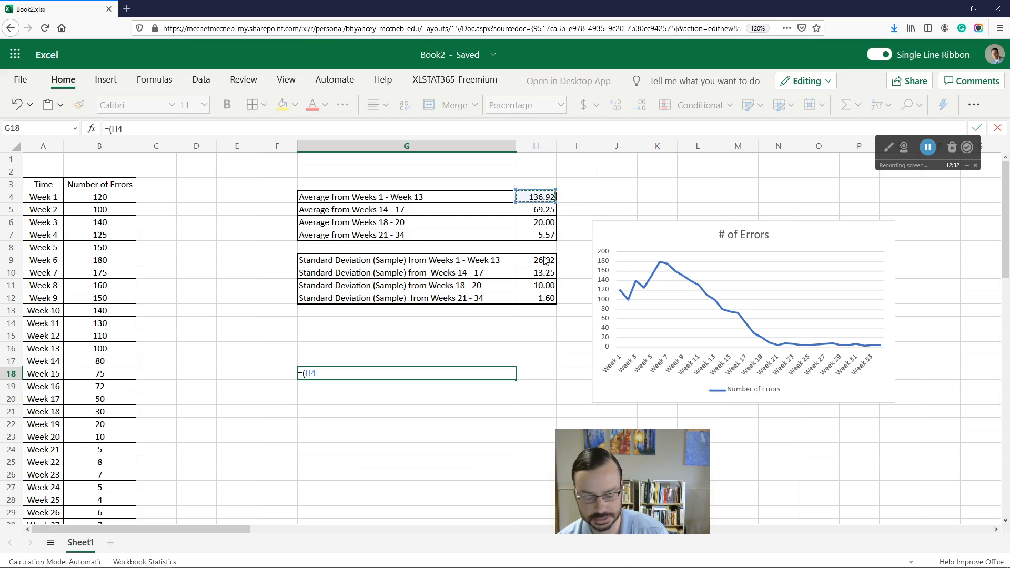
type("-")
left_click(540, 236)
type(")")
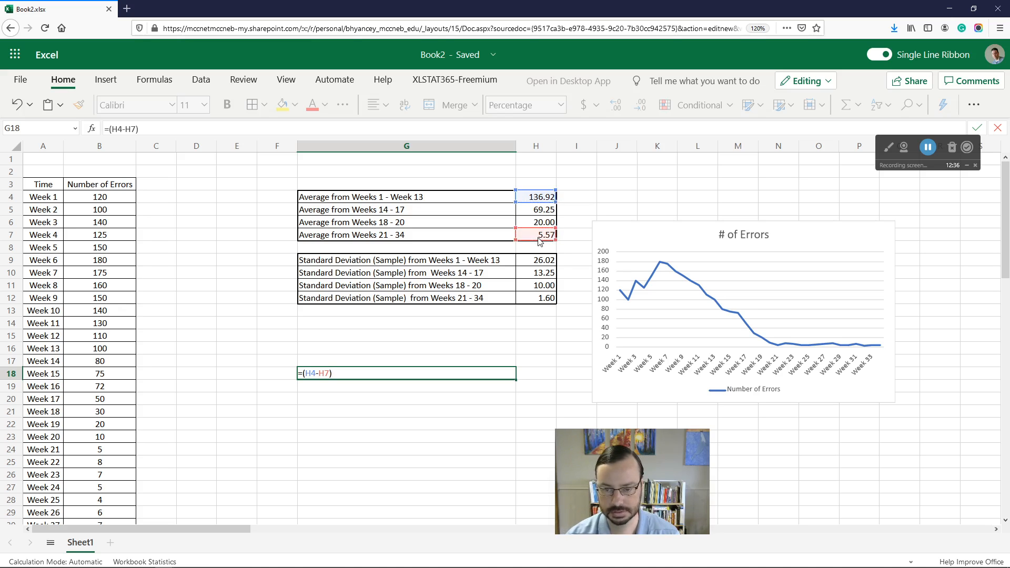
key("Return")
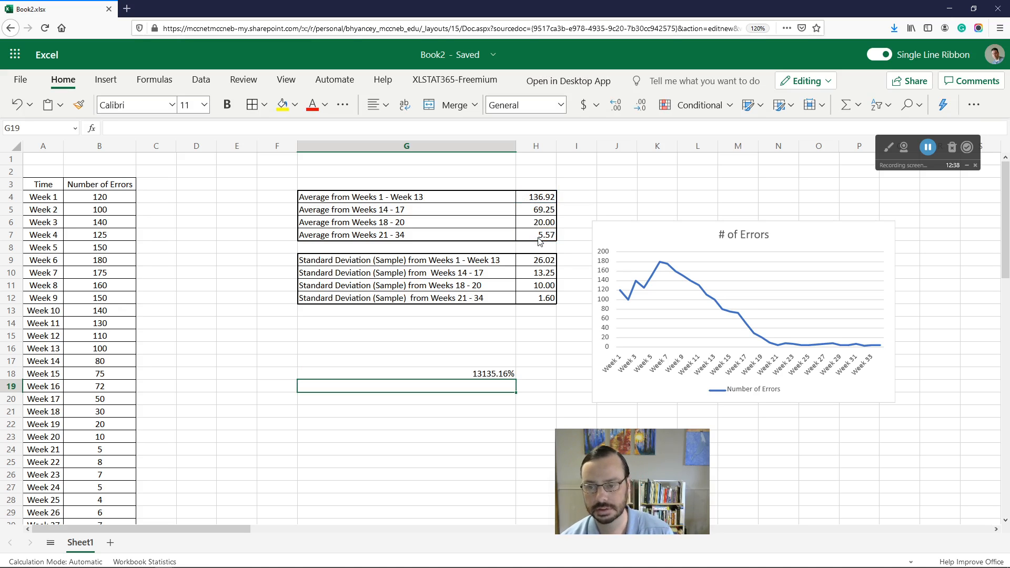
Step: Reformat G18 as a number with two decimal places
left_click(494, 373)
left_click(560, 105)
left_click(544, 122)
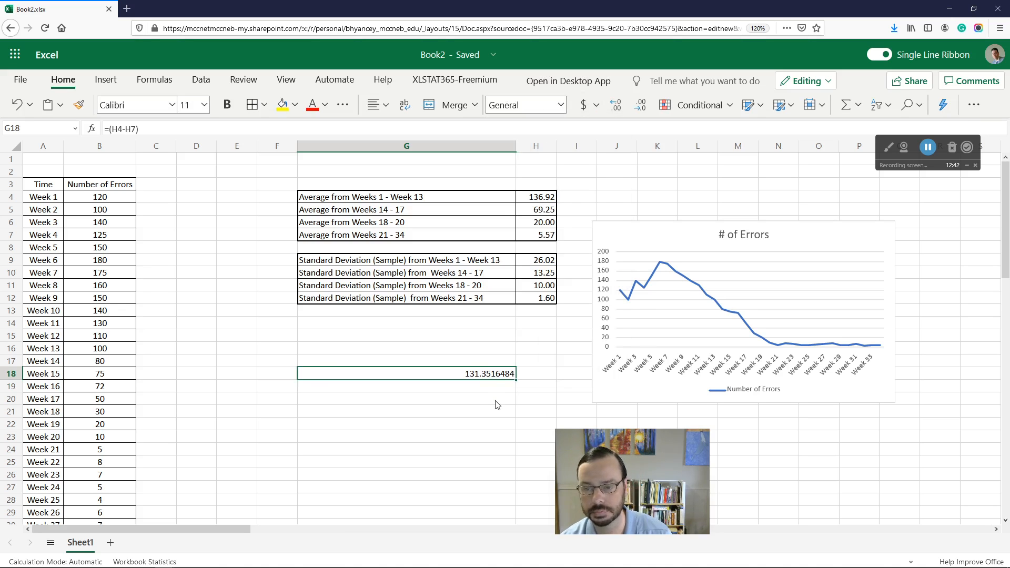
left_click(615, 105)
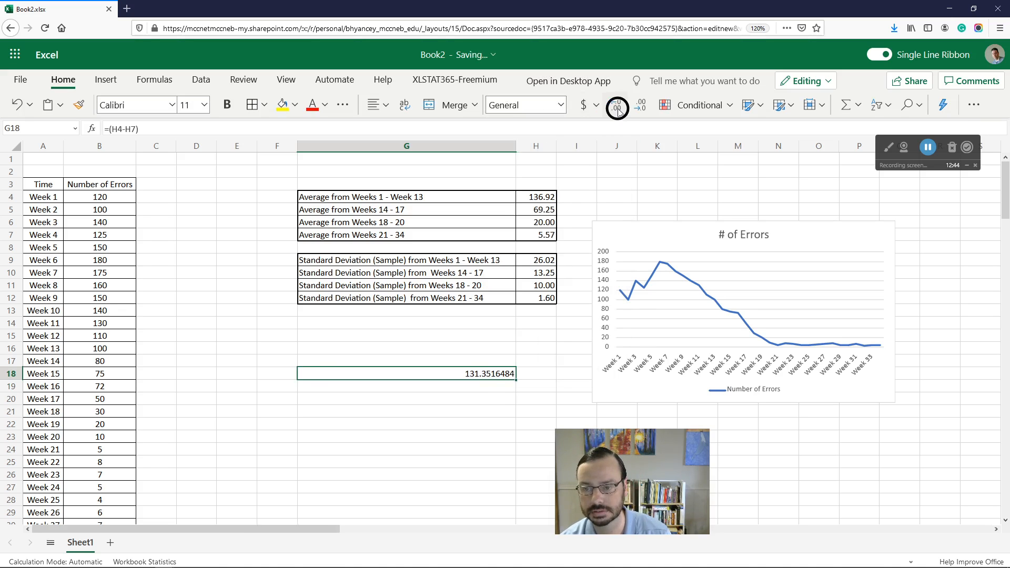
left_click(640, 106)
left_click(640, 107)
left_click(640, 108)
left_click(641, 110)
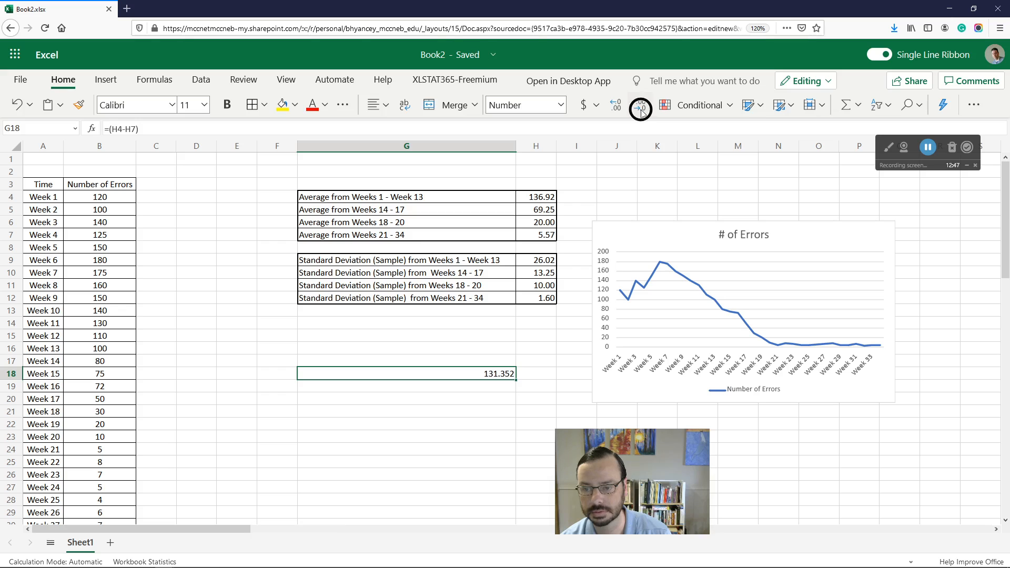
Step: Enter =G18/H4 in G20 to express the drop relative to the Weeks 1–13 average
left_click(484, 399)
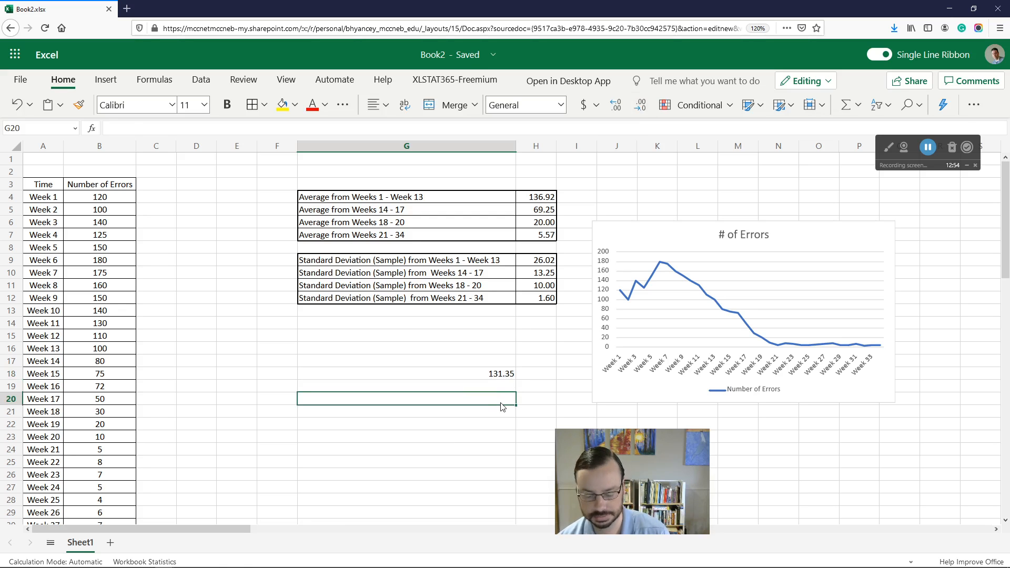
type("=")
left_click(499, 375)
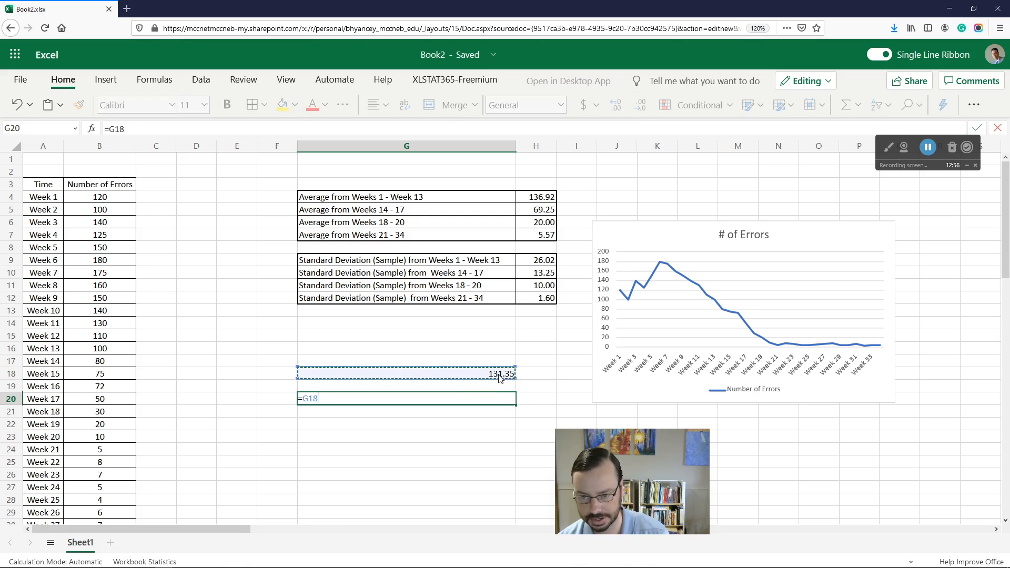
type("/")
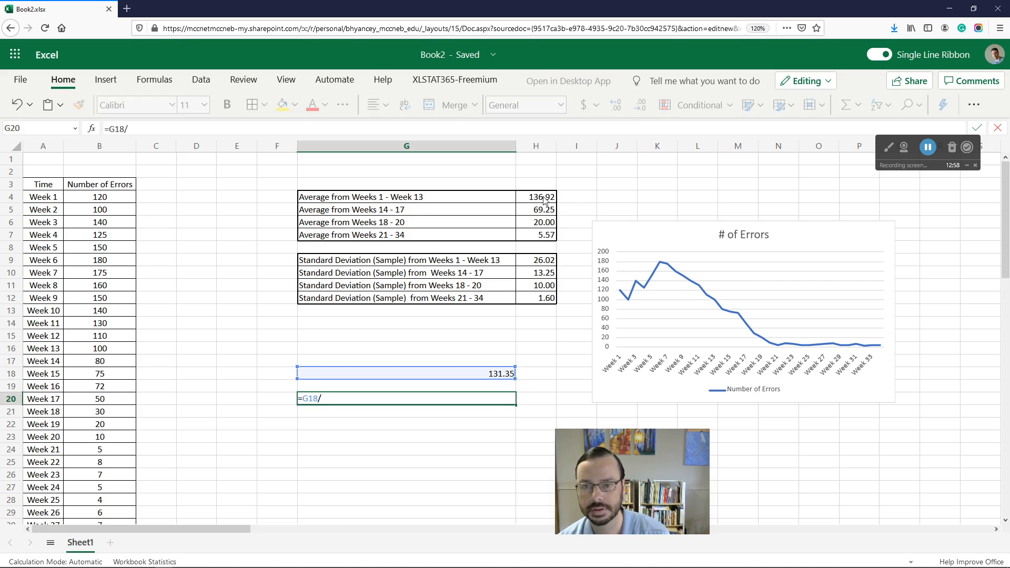
left_click(543, 197)
key("Return")
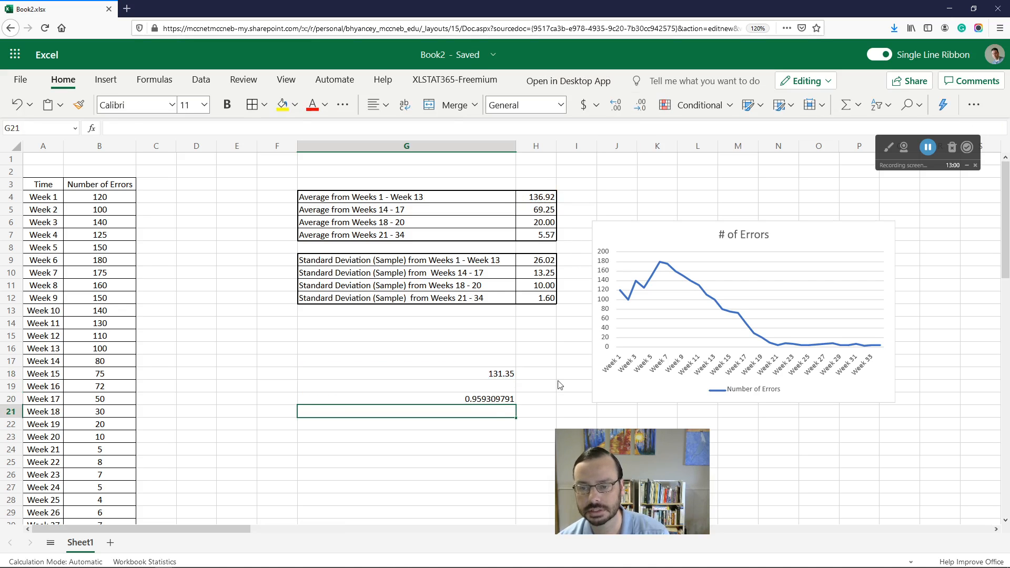
Step: Format G20 as a percentage
left_click(489, 400)
left_click(561, 105)
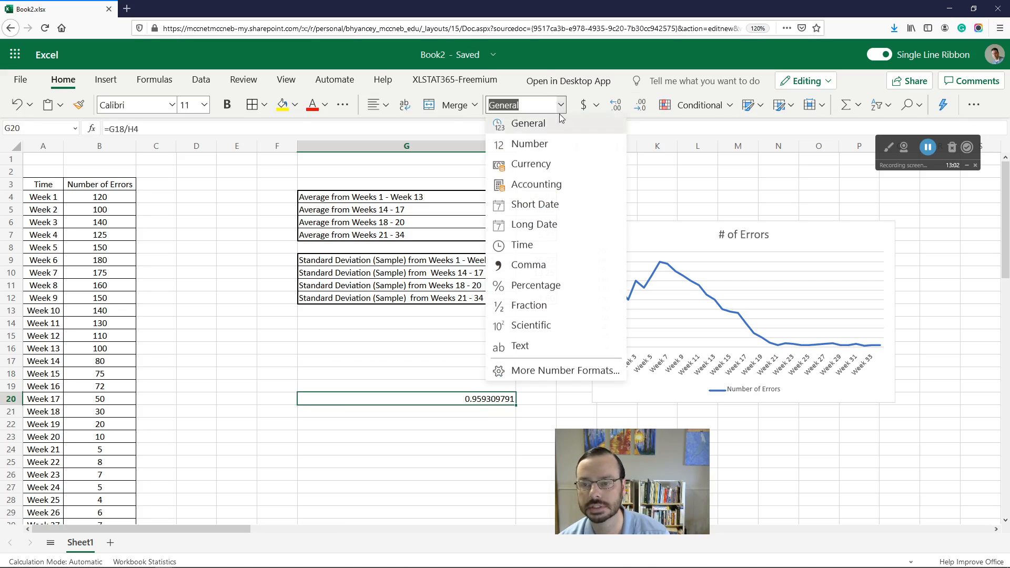
left_click(547, 284)
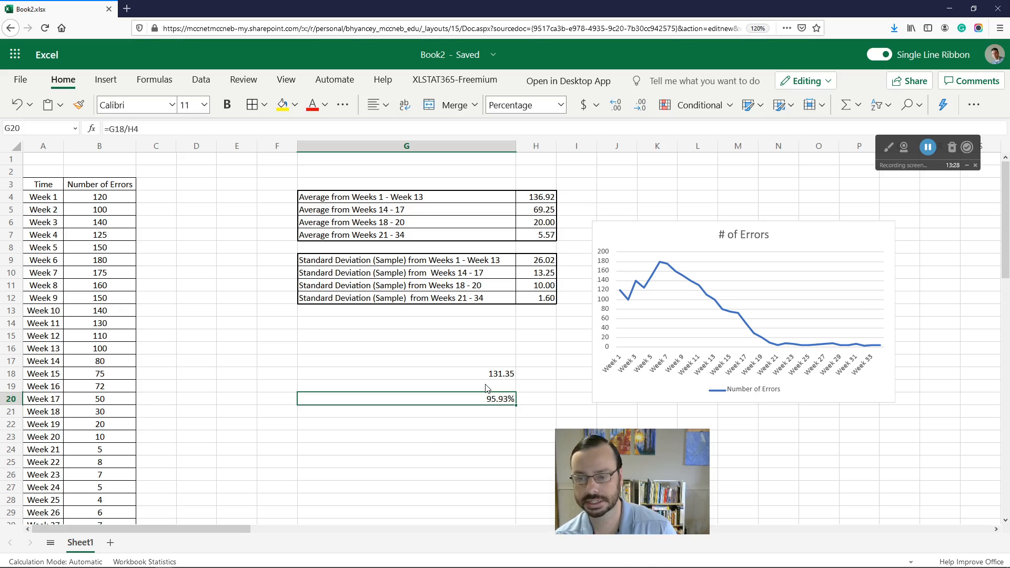
Step: Enter =(H4-H7)/H4 in G22 as a single formula for the percentage decrease
key("Down")
key("Down")
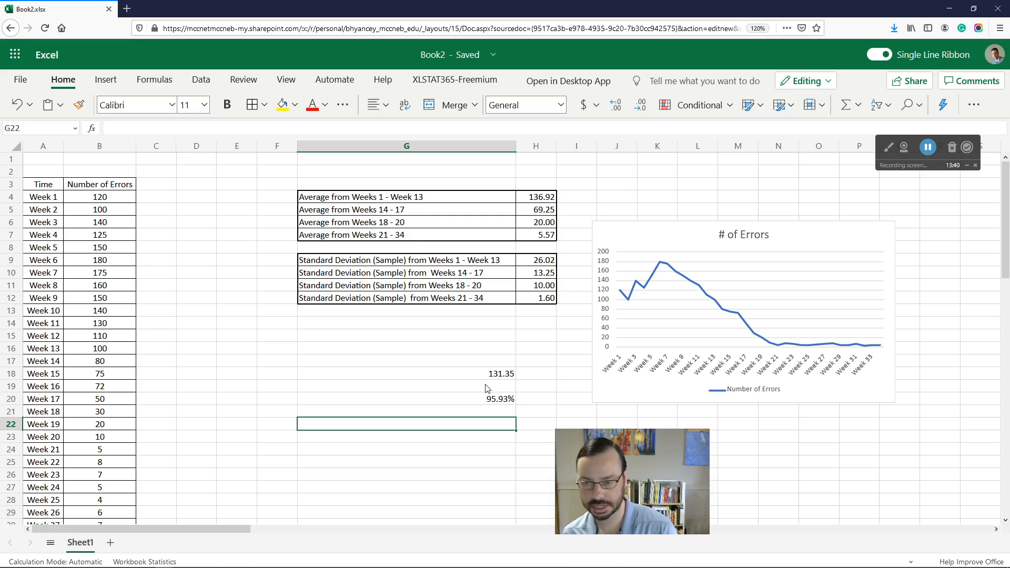
type("=")
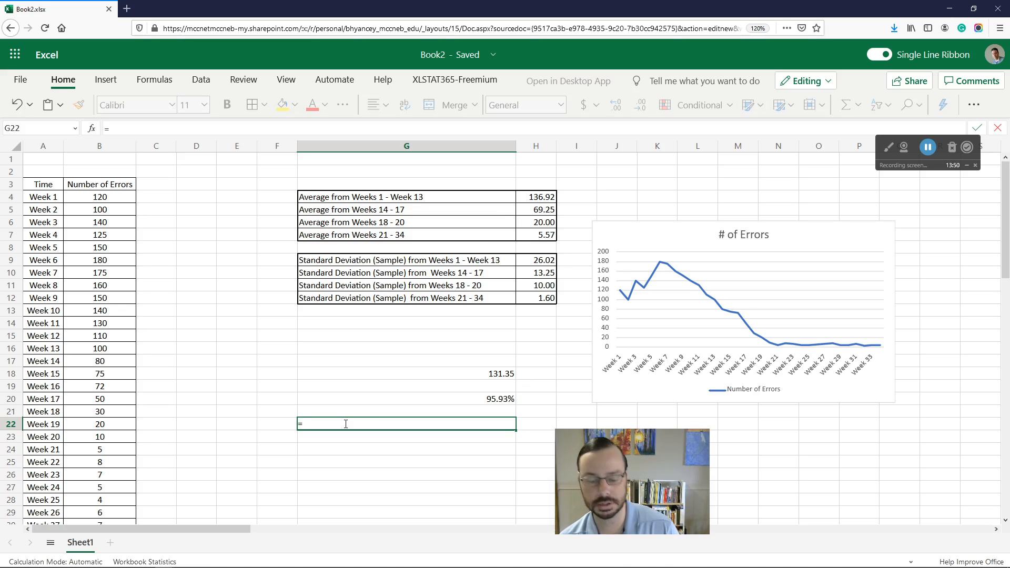
type("(")
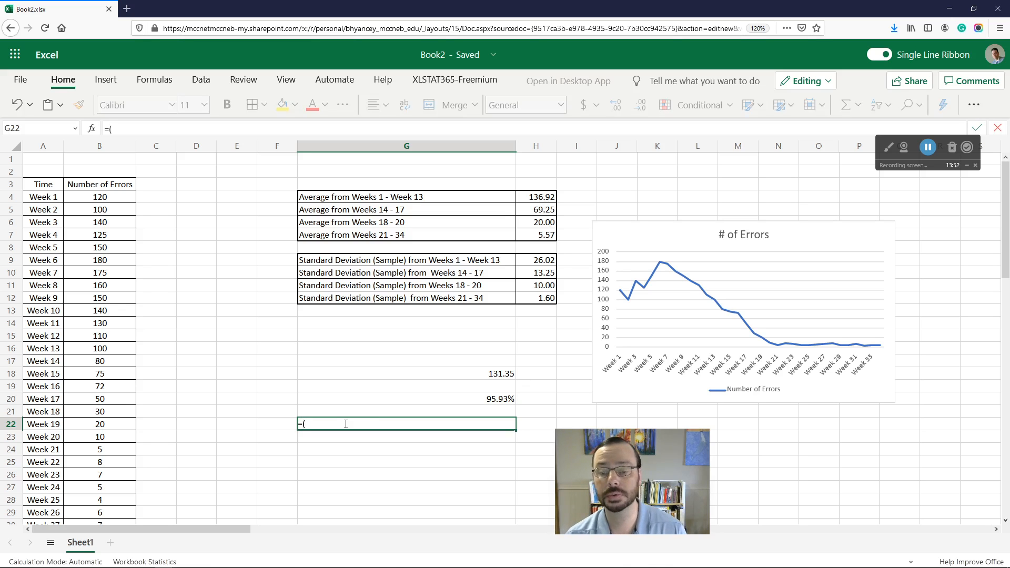
left_click(545, 201)
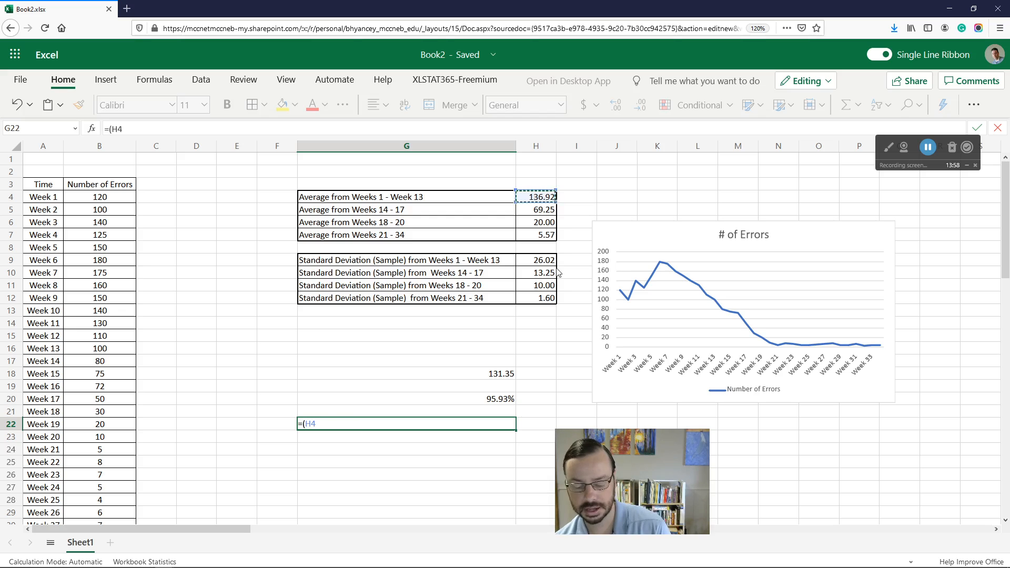
type("-")
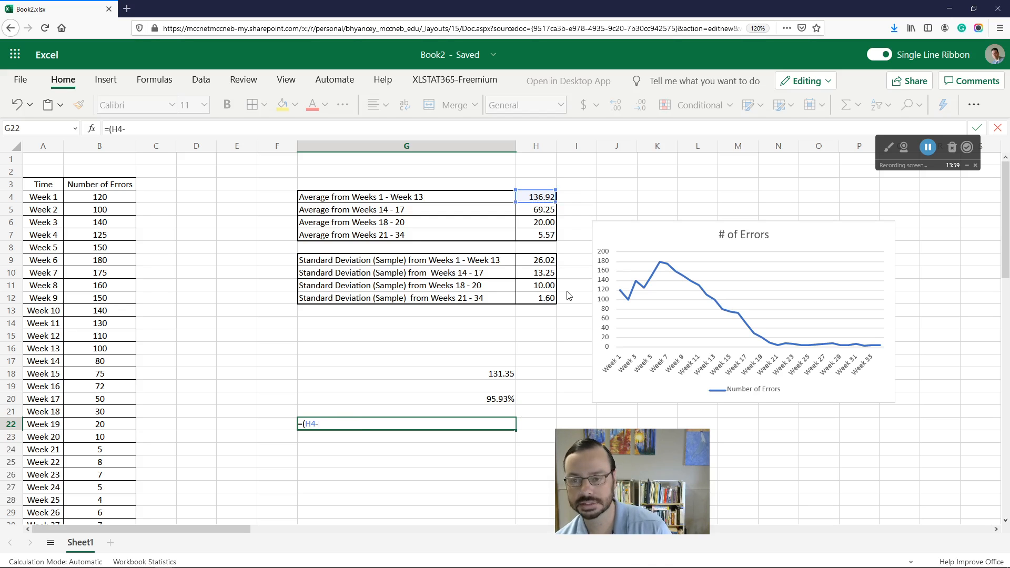
left_click(546, 238)
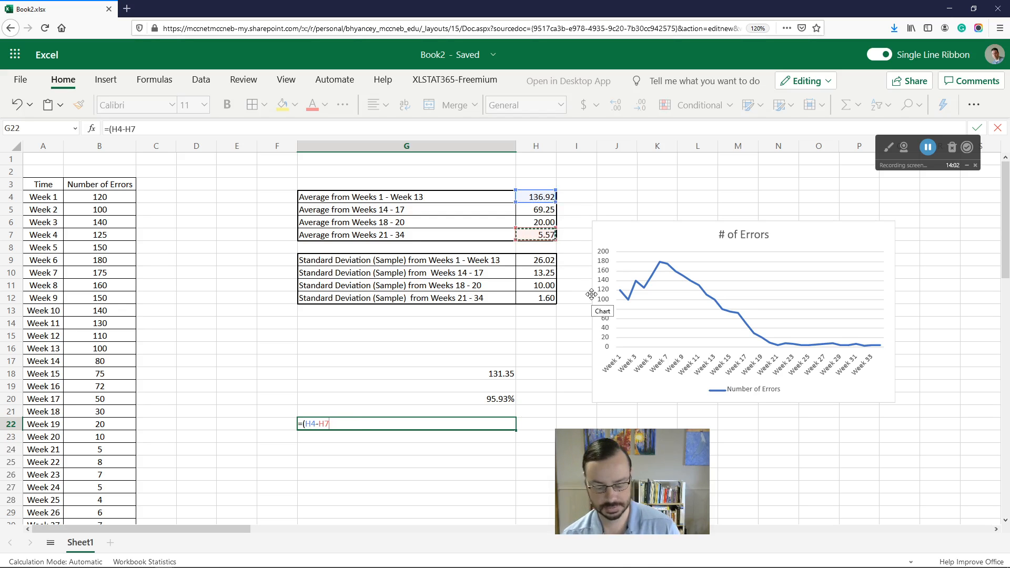
type(")")
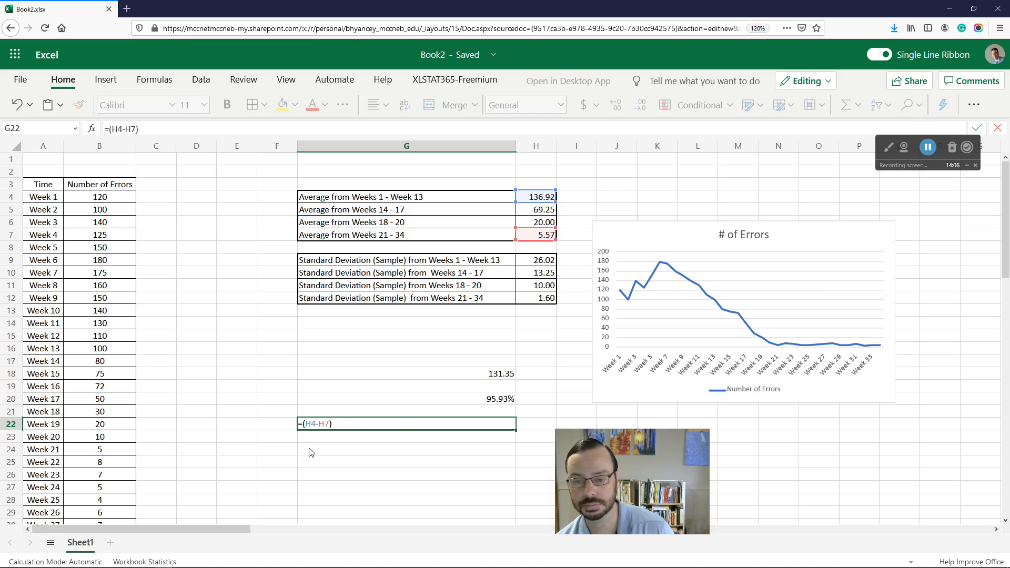
type("/")
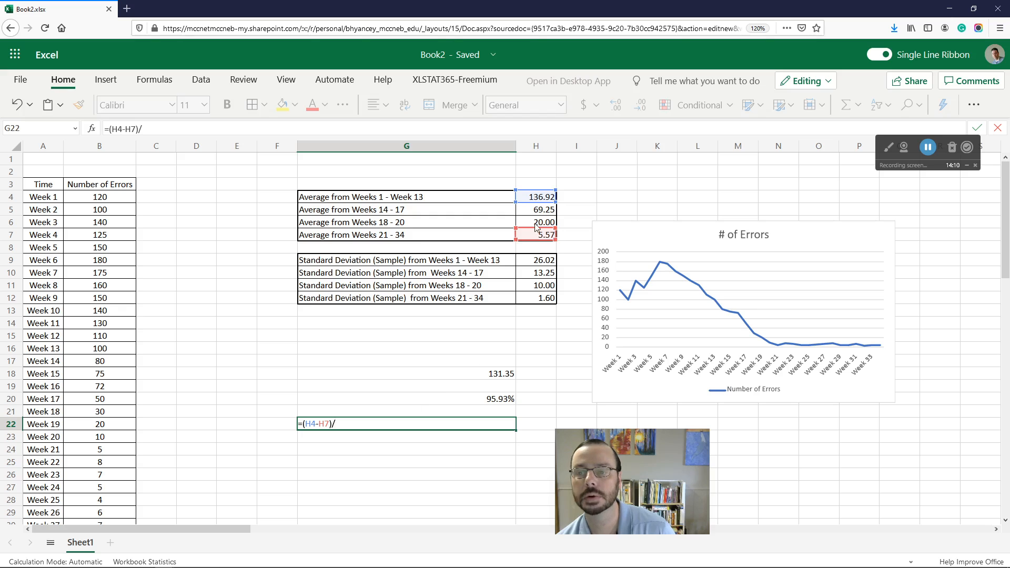
left_click(543, 198)
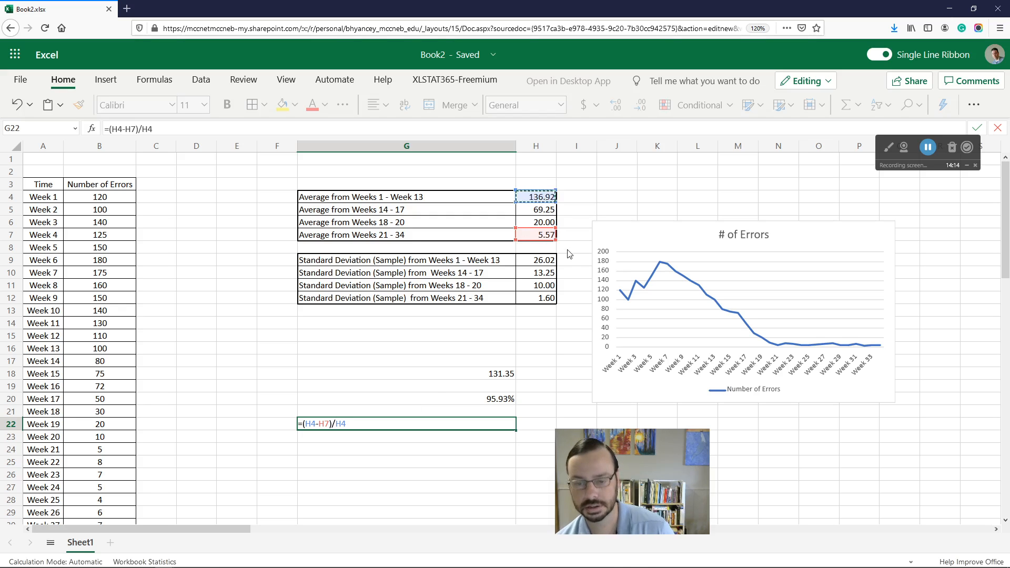
key("Return")
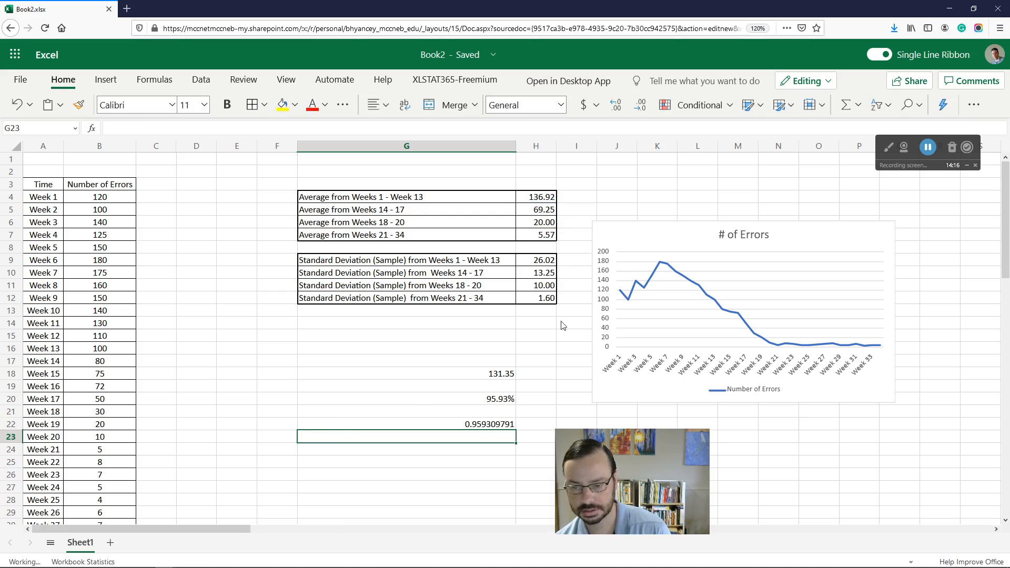
Step: Format G22 as a percentage
left_click(494, 426)
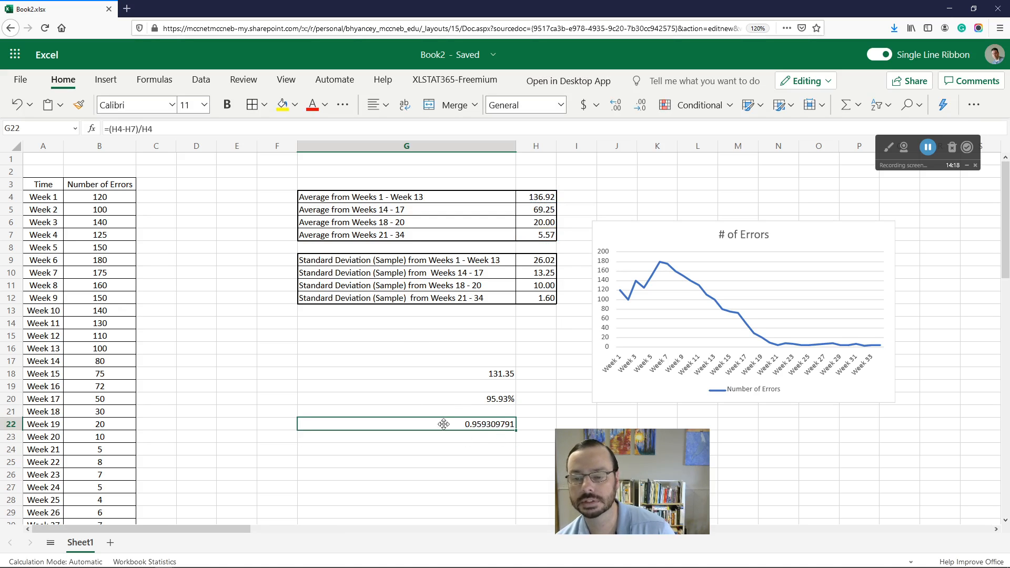
left_click(561, 105)
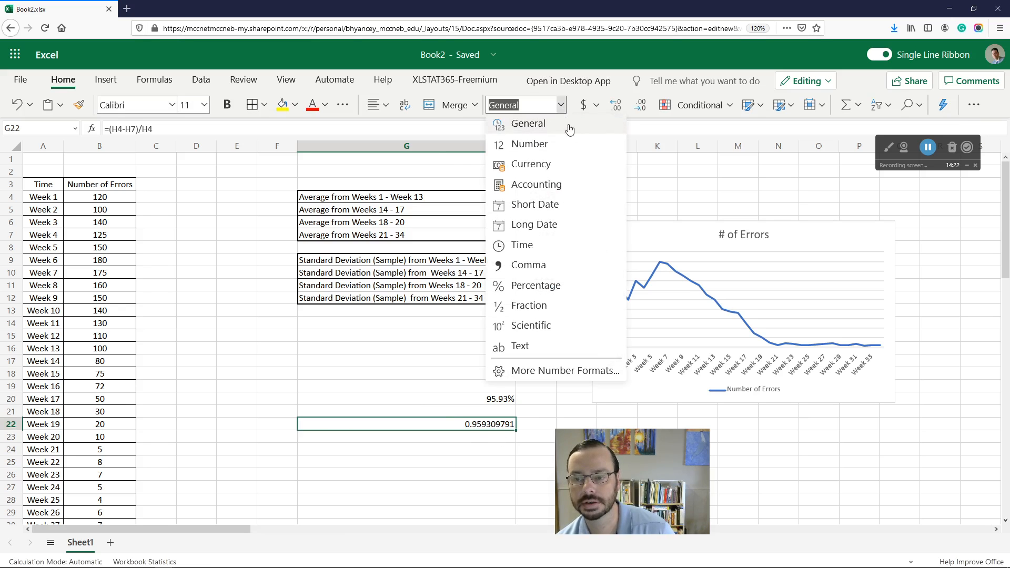
left_click(534, 286)
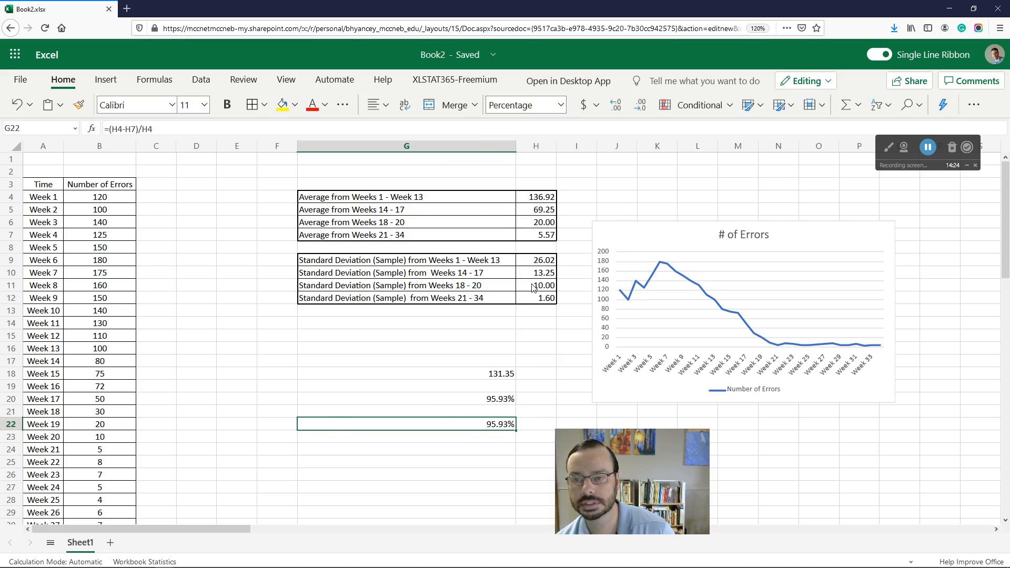